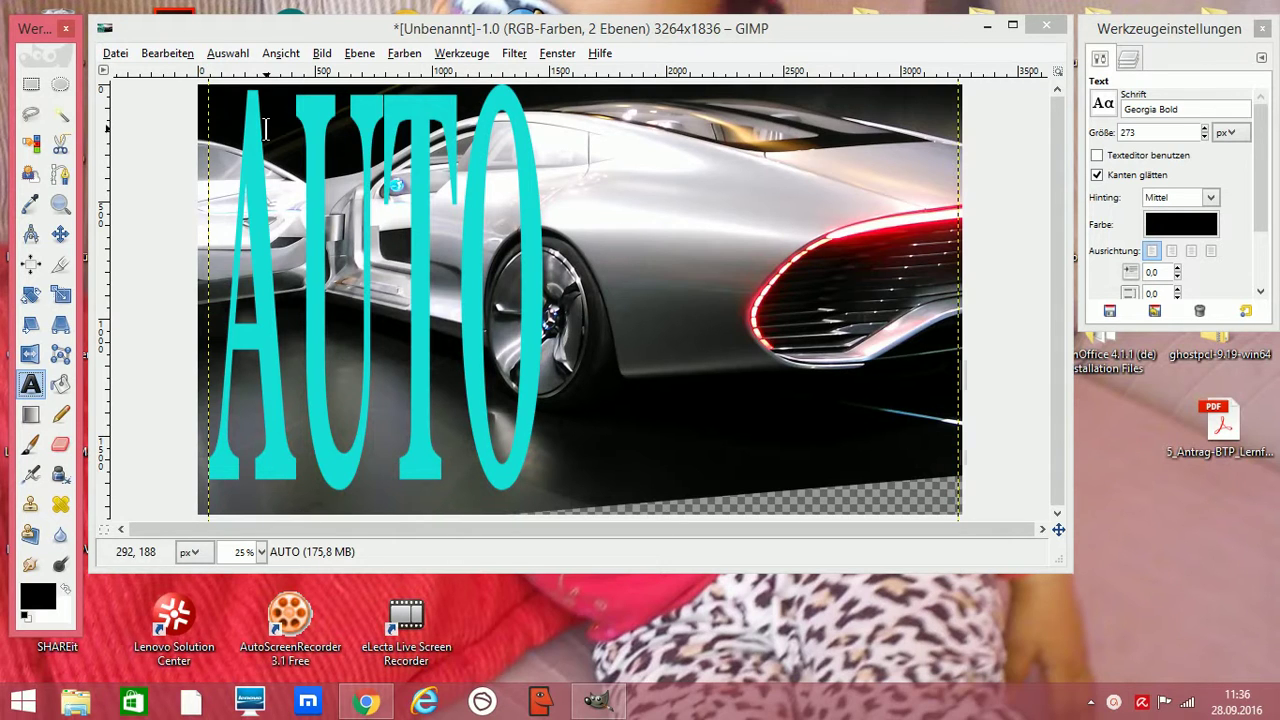
Open IMG_20150922_105146.jpg from the IAA- 2015 folder as a new image.
click(116, 54)
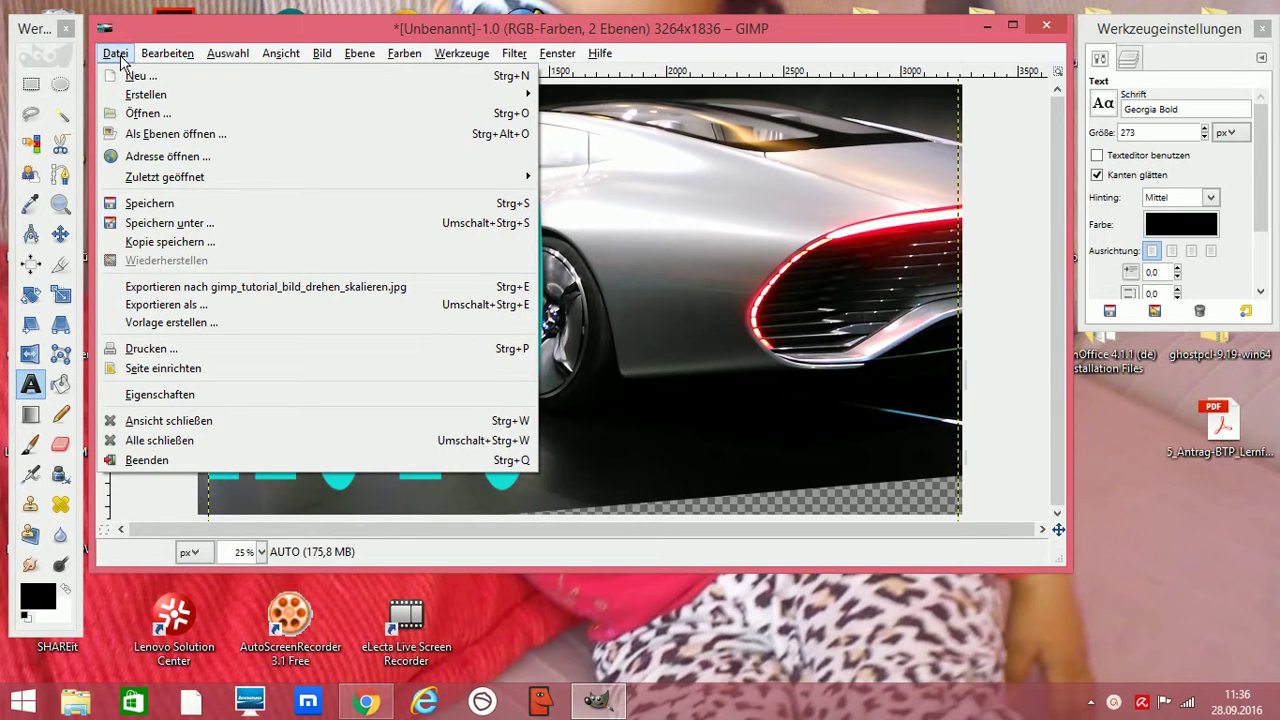
click(148, 113)
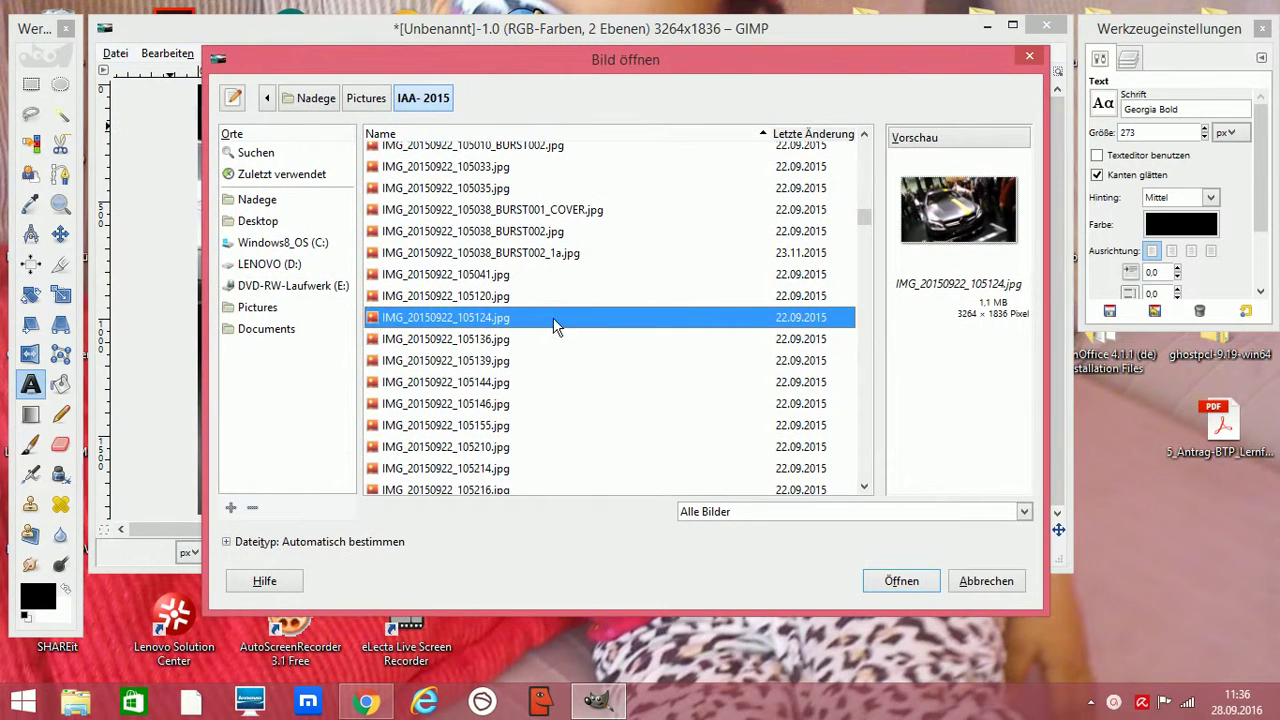
click(488, 340)
click(488, 361)
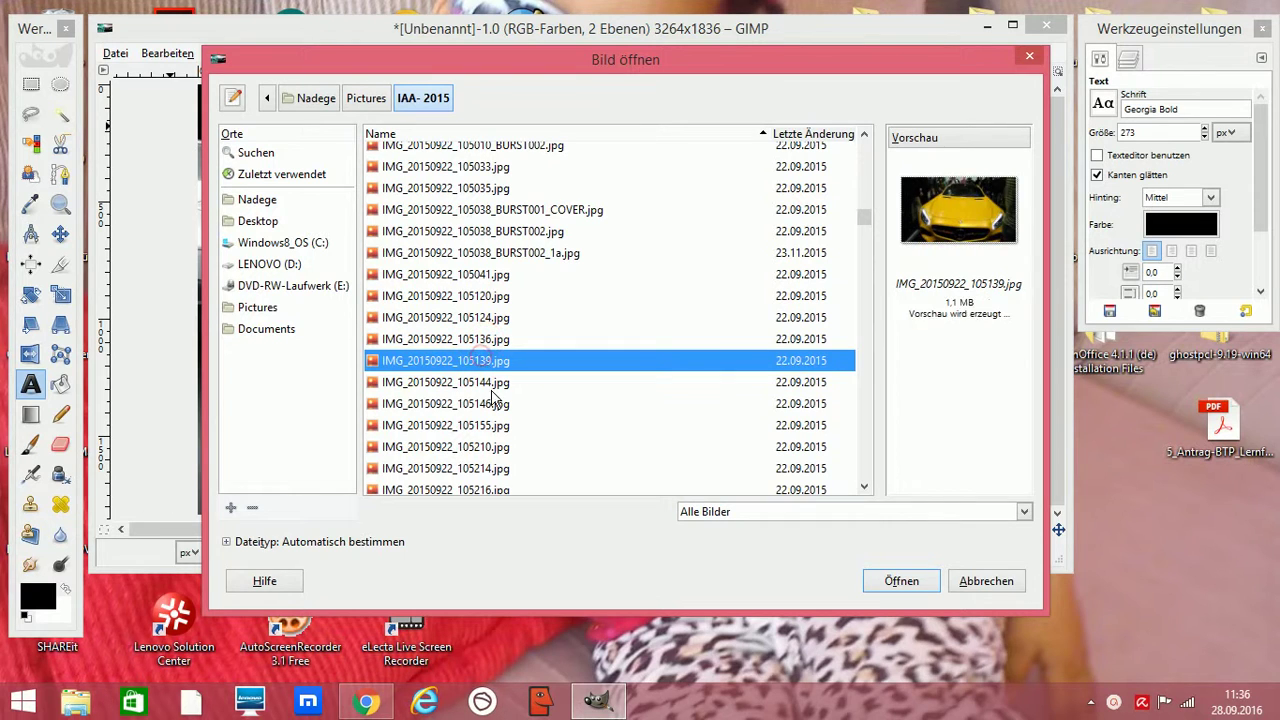
click(488, 382)
click(486, 404)
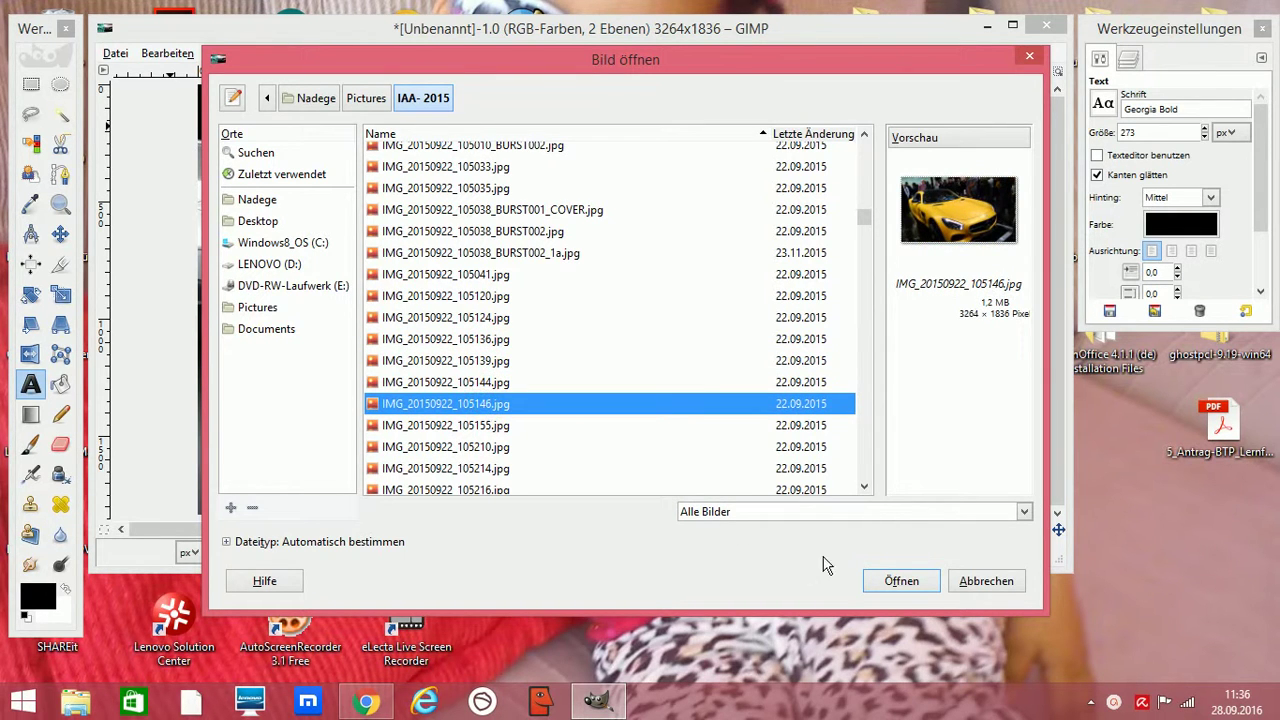
click(893, 581)
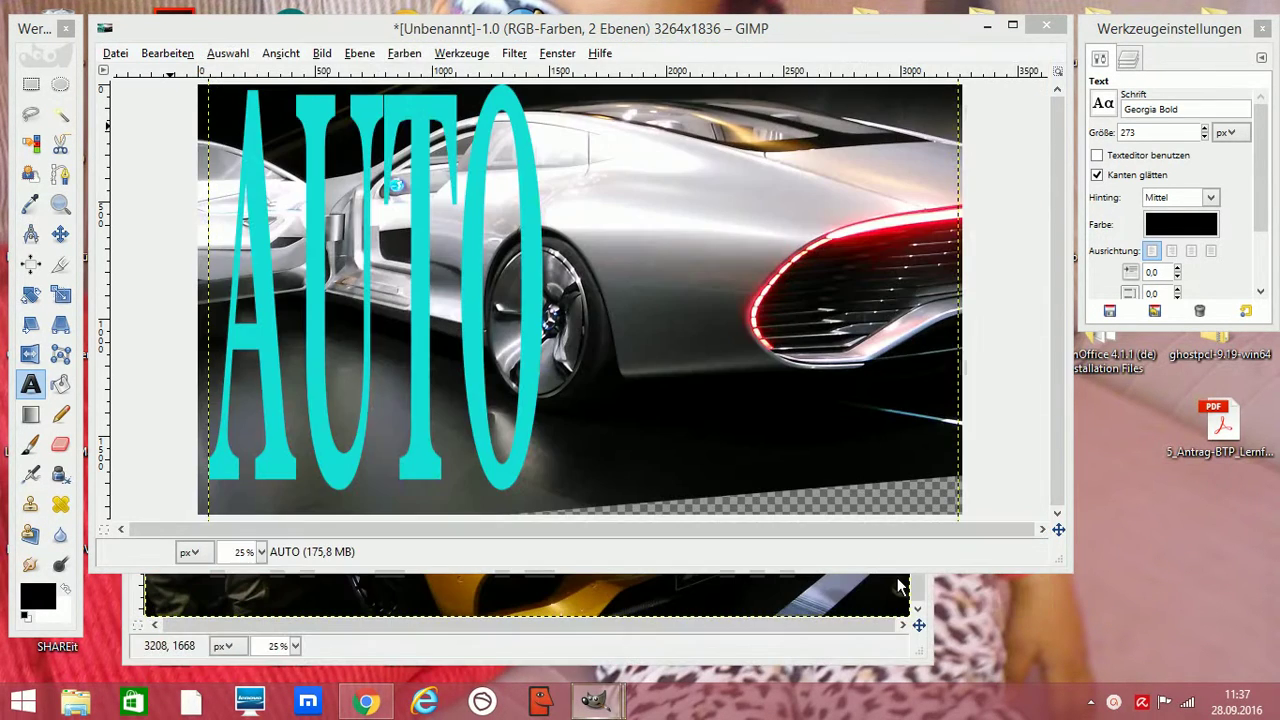
Raise the car photo window and move its layer around until it fills the canvas again.
click(830, 592)
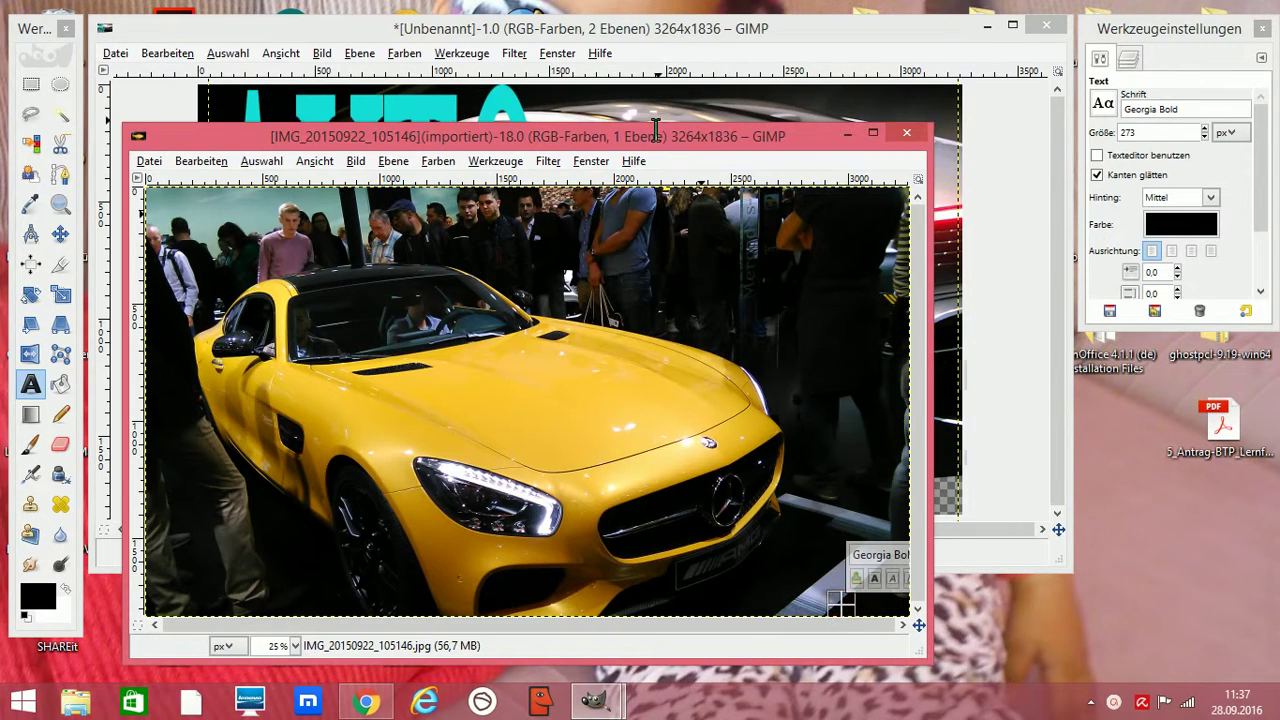
drag(655, 136, 660, 51)
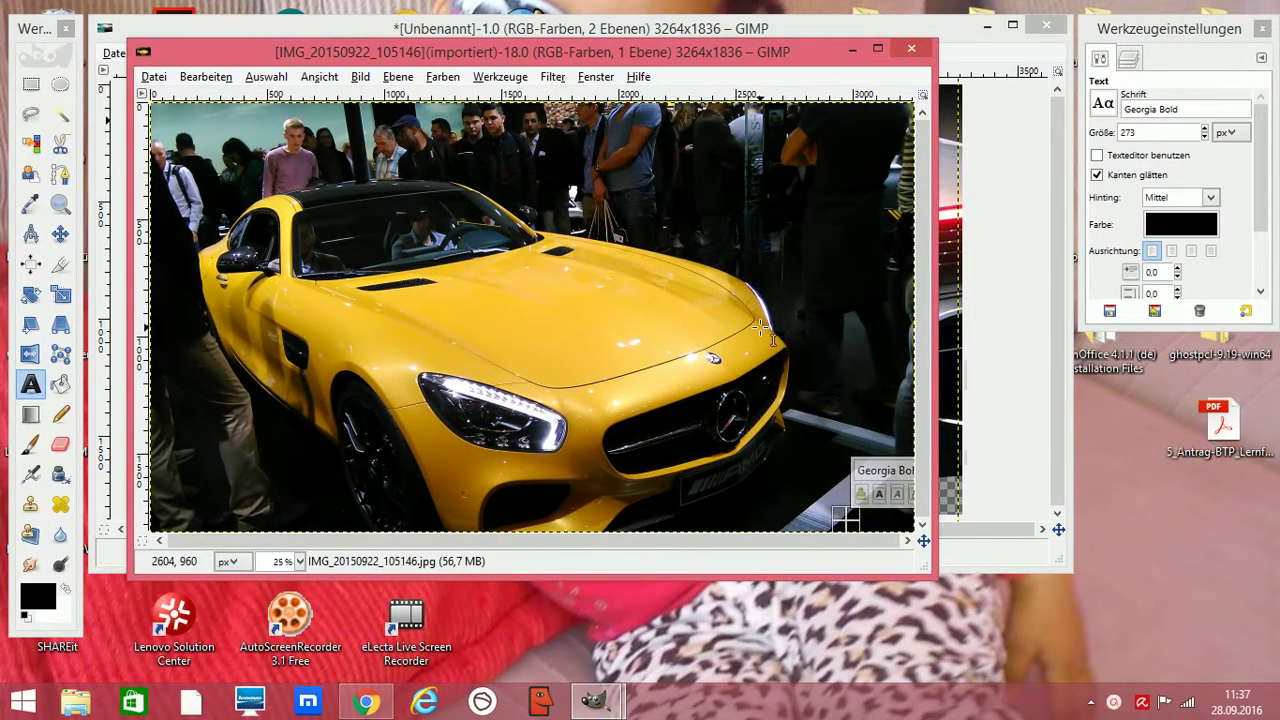
click(61, 234)
click(419, 266)
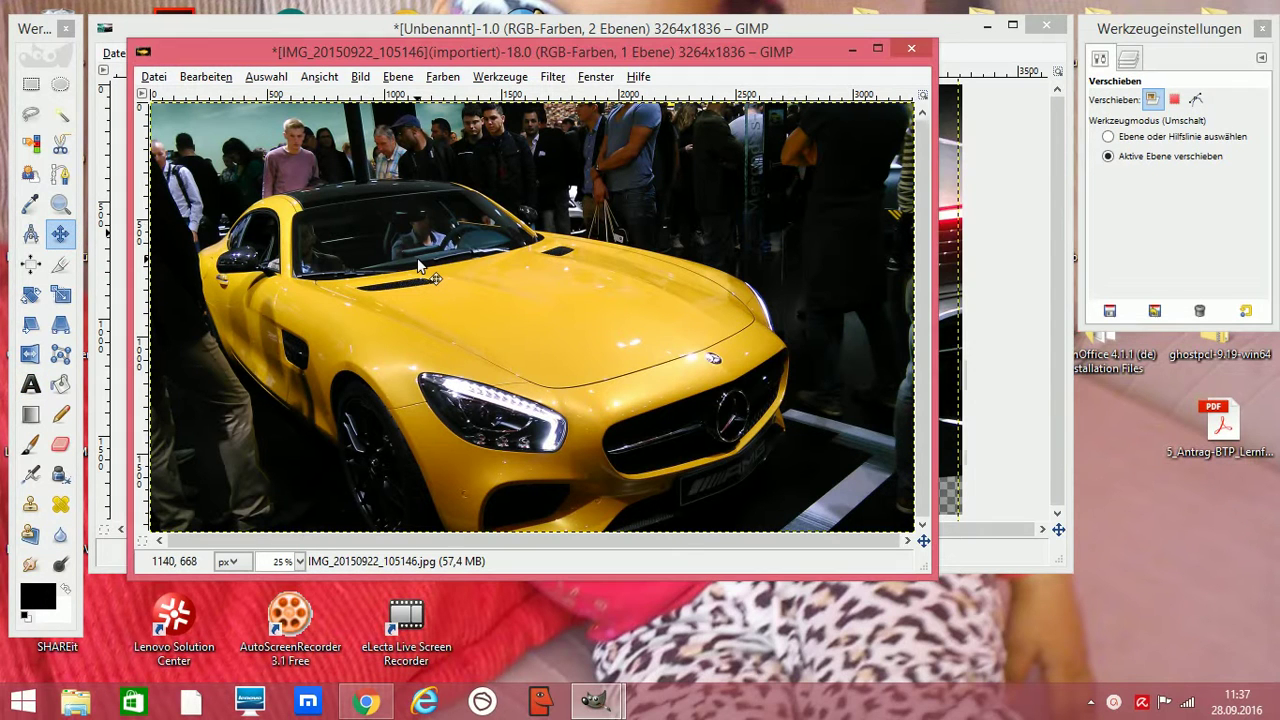
drag(419, 264, 366, 206)
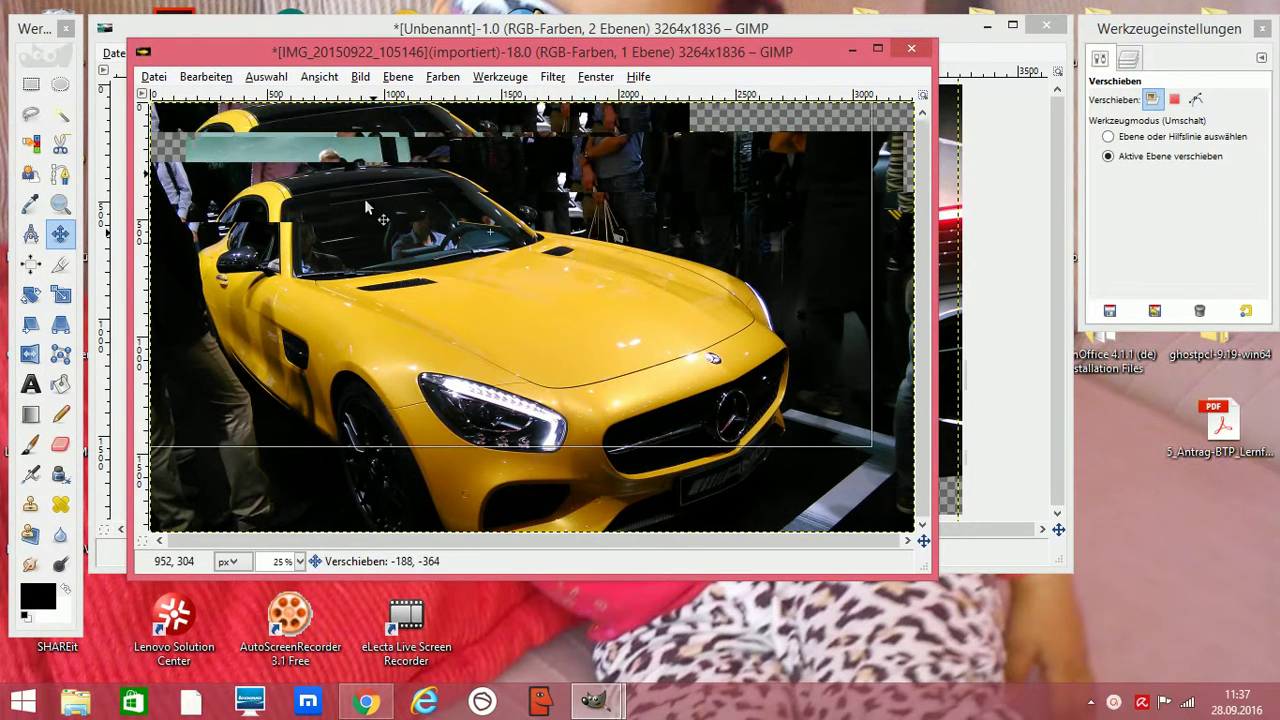
mouse_move(366, 207)
mouse_down()
mouse_move(576, 353)
mouse_move(308, 189)
mouse_move(616, 233)
mouse_move(560, 260)
mouse_move(443, 371)
mouse_move(444, 301)
mouse_up()
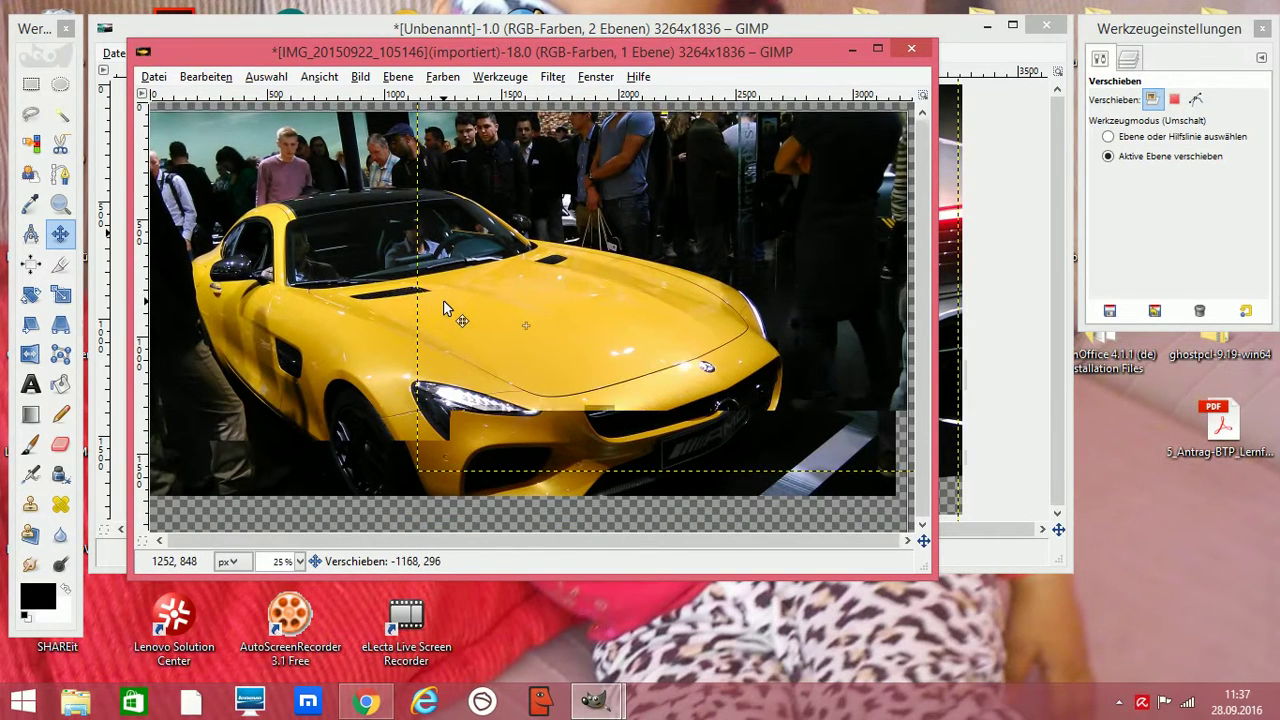
drag(444, 301, 444, 294)
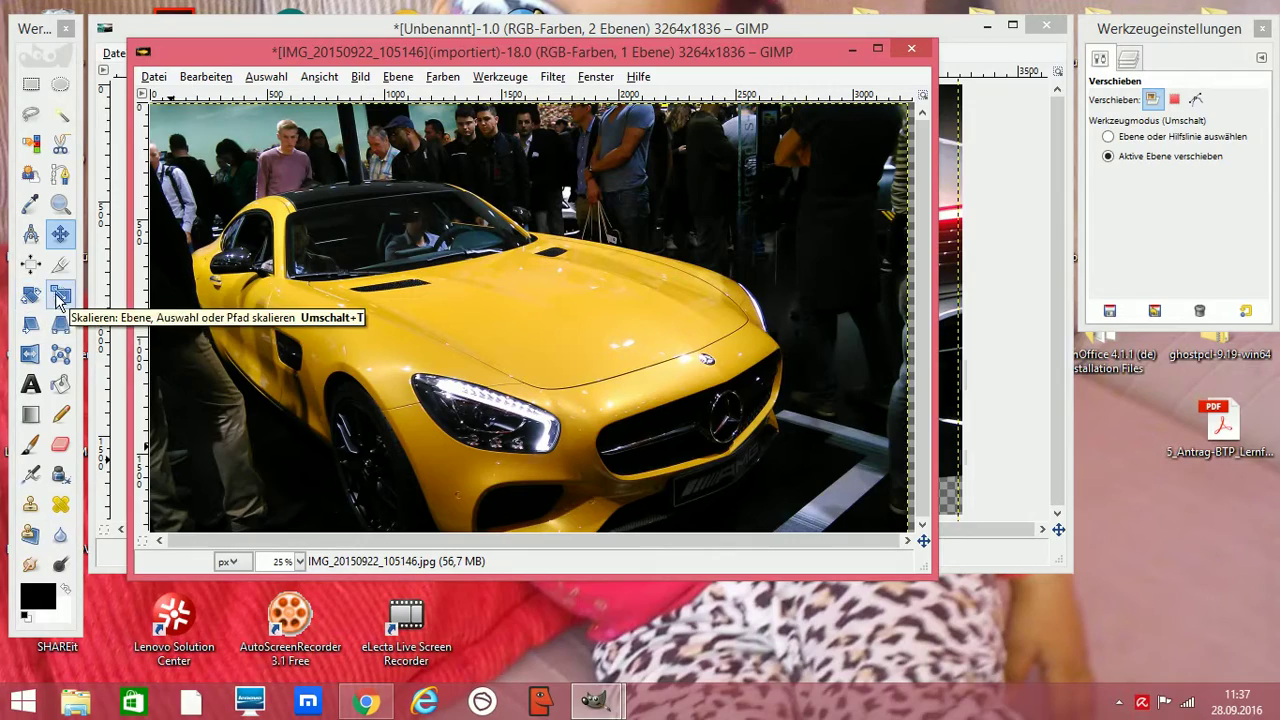
Scale the car photo layer up to about 4220×2772 px.
click(62, 297)
drag(398, 274, 610, 198)
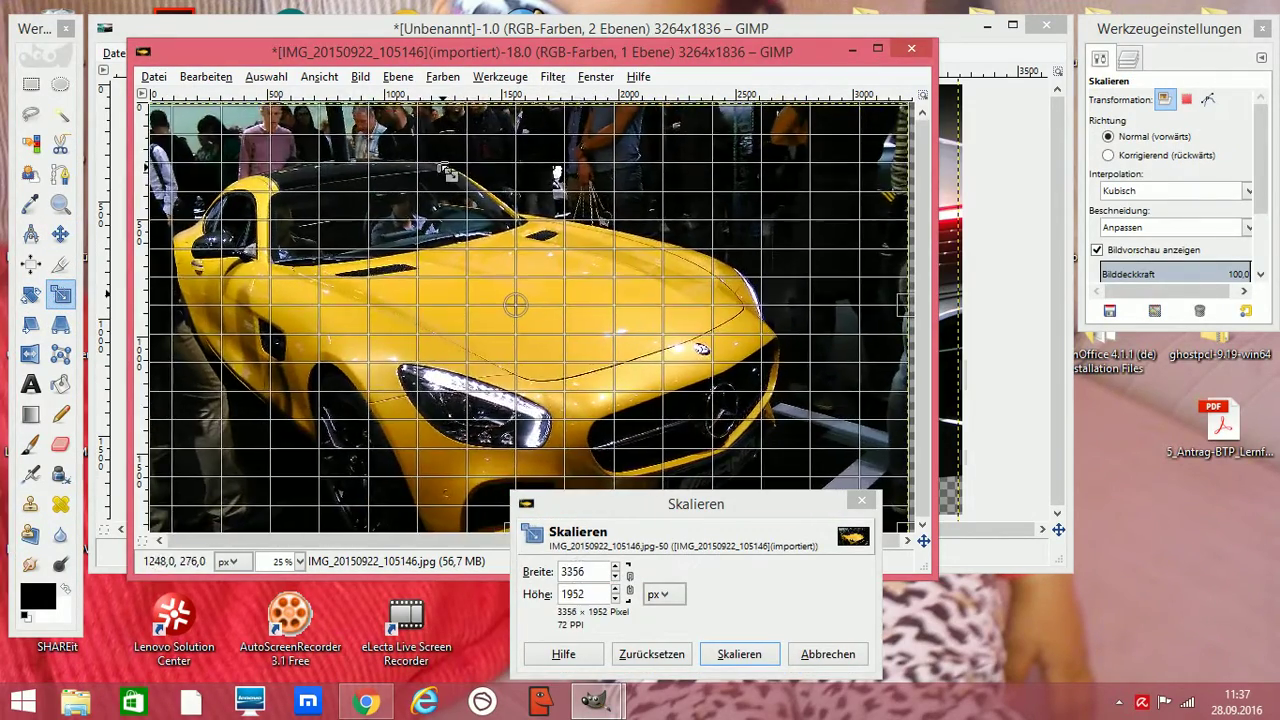
mouse_move(610, 198)
mouse_down()
mouse_move(420, 143)
mouse_move(580, 162)
mouse_move(503, 472)
mouse_move(384, 372)
mouse_move(215, 396)
mouse_up()
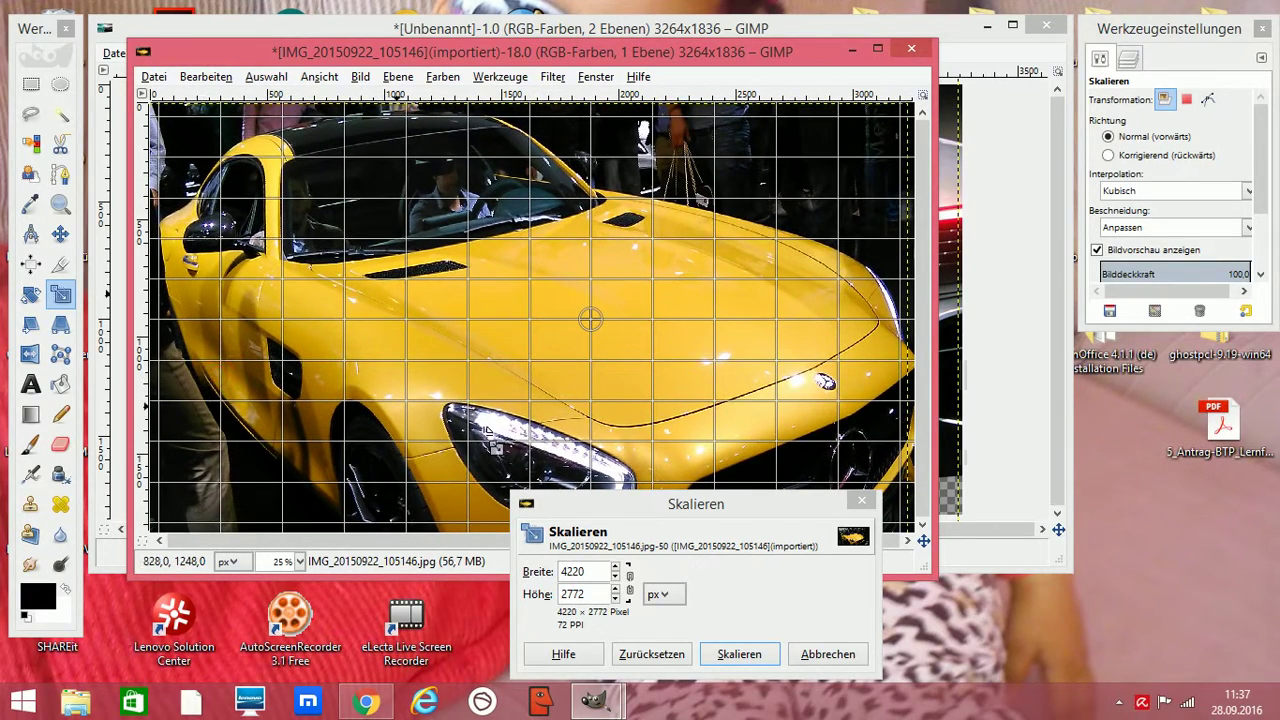
click(740, 655)
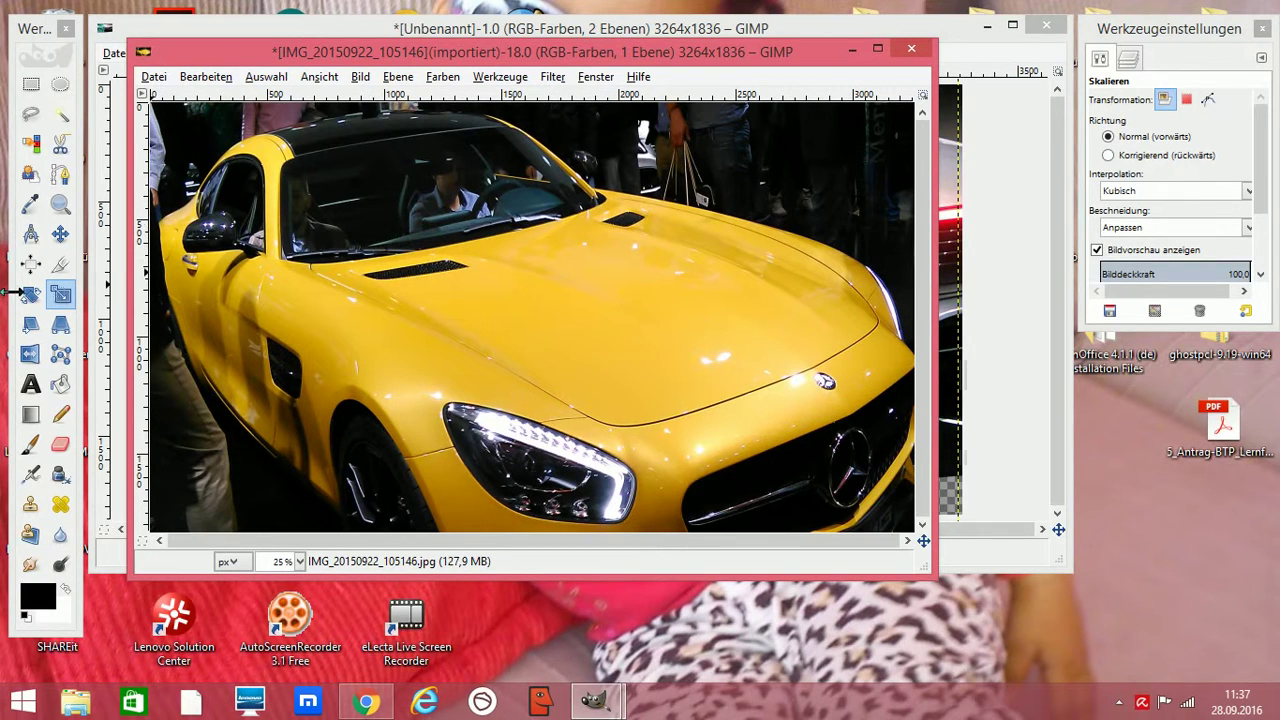
Flip the car photo horizontally, trying a shear but cancelling it.
click(360, 80)
mouse_move(412, 136)
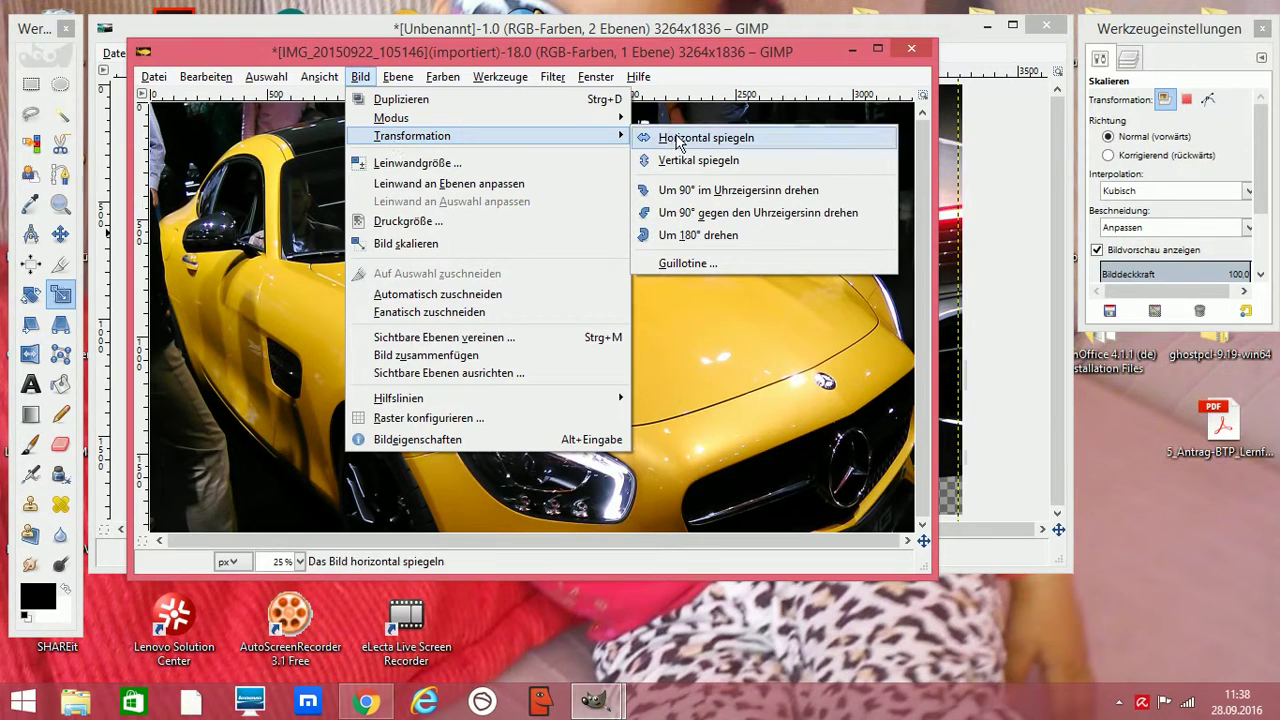
click(678, 140)
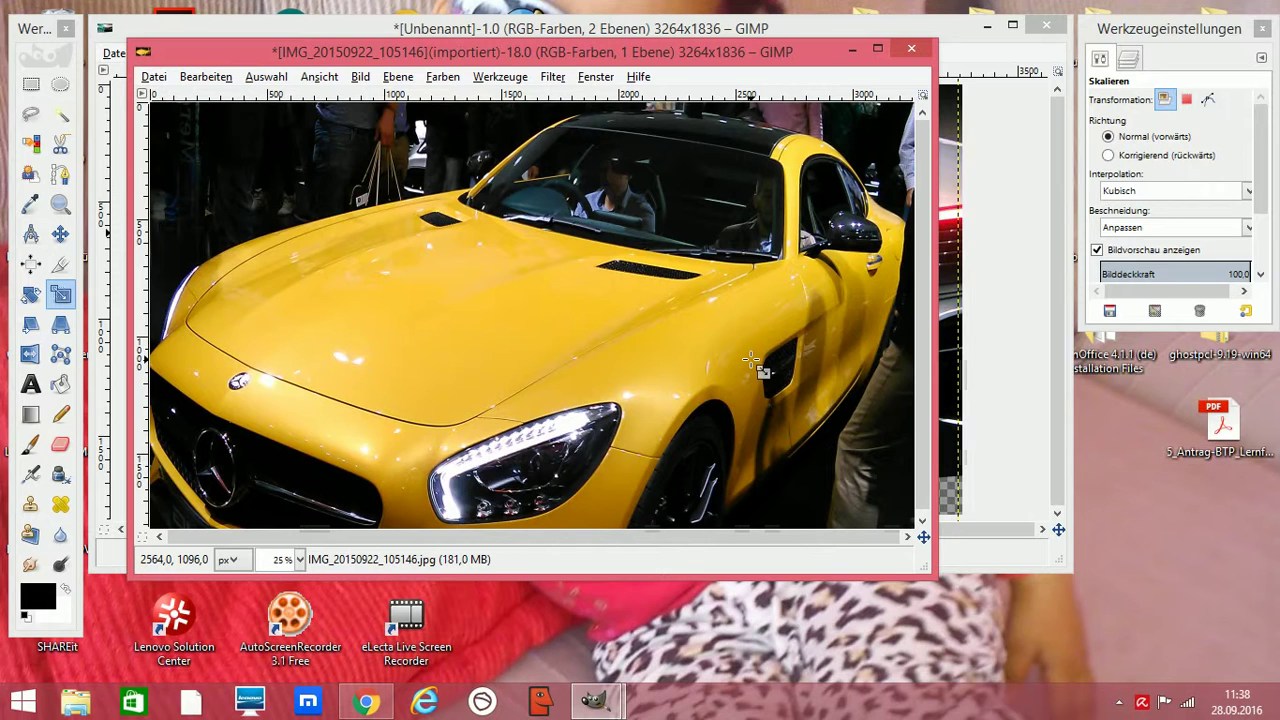
click(33, 327)
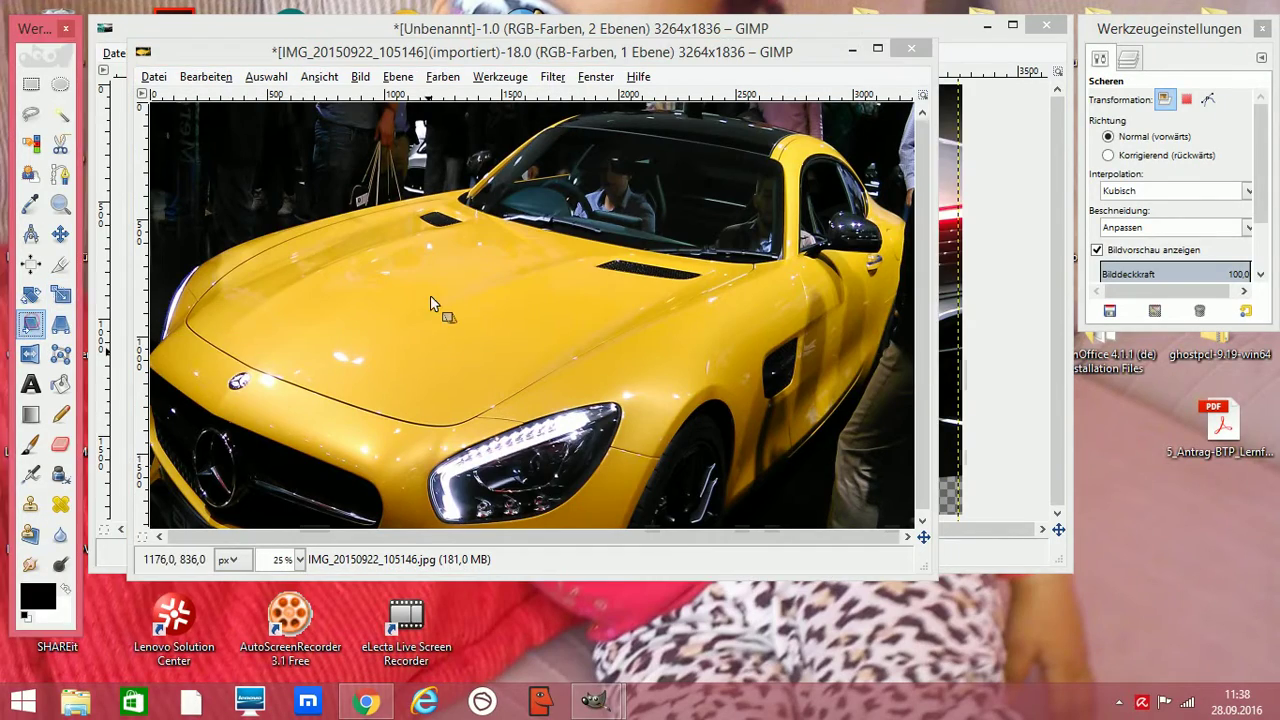
mouse_move(431, 294)
mouse_down()
mouse_move(352, 196)
mouse_move(786, 363)
mouse_move(573, 253)
mouse_move(490, 250)
mouse_move(480, 198)
mouse_move(688, 335)
mouse_move(724, 340)
mouse_up()
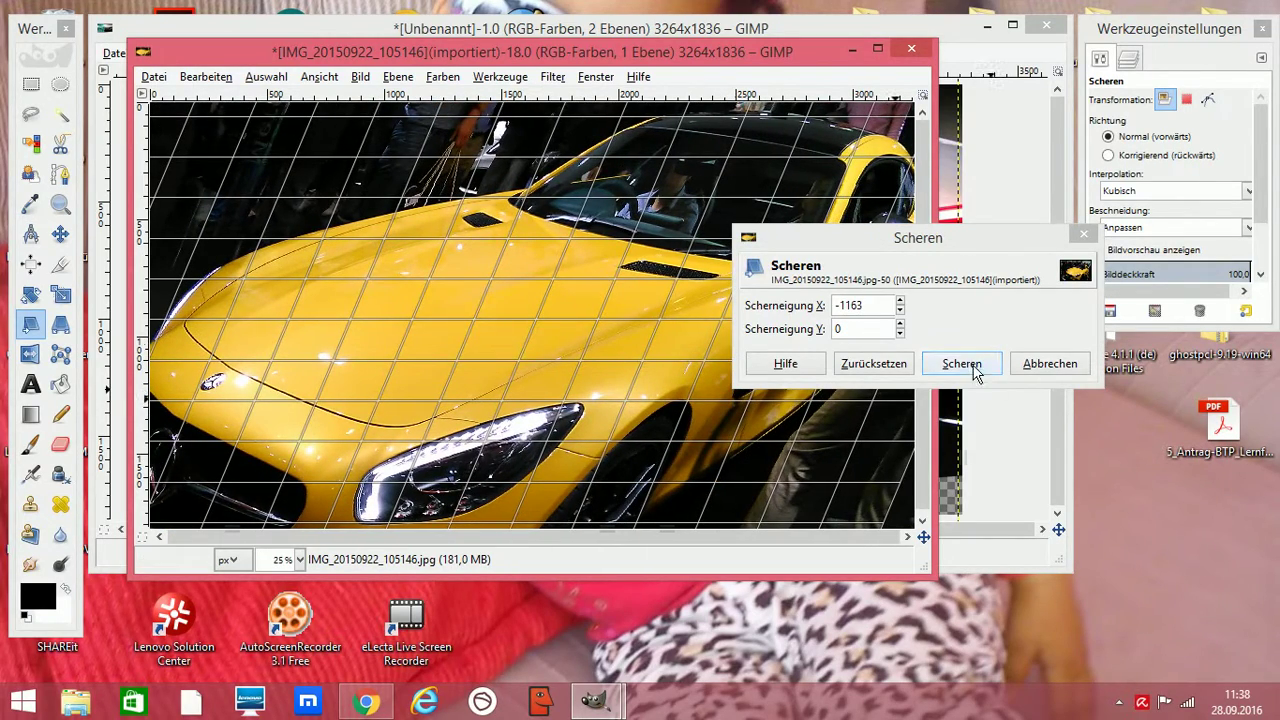
click(1041, 366)
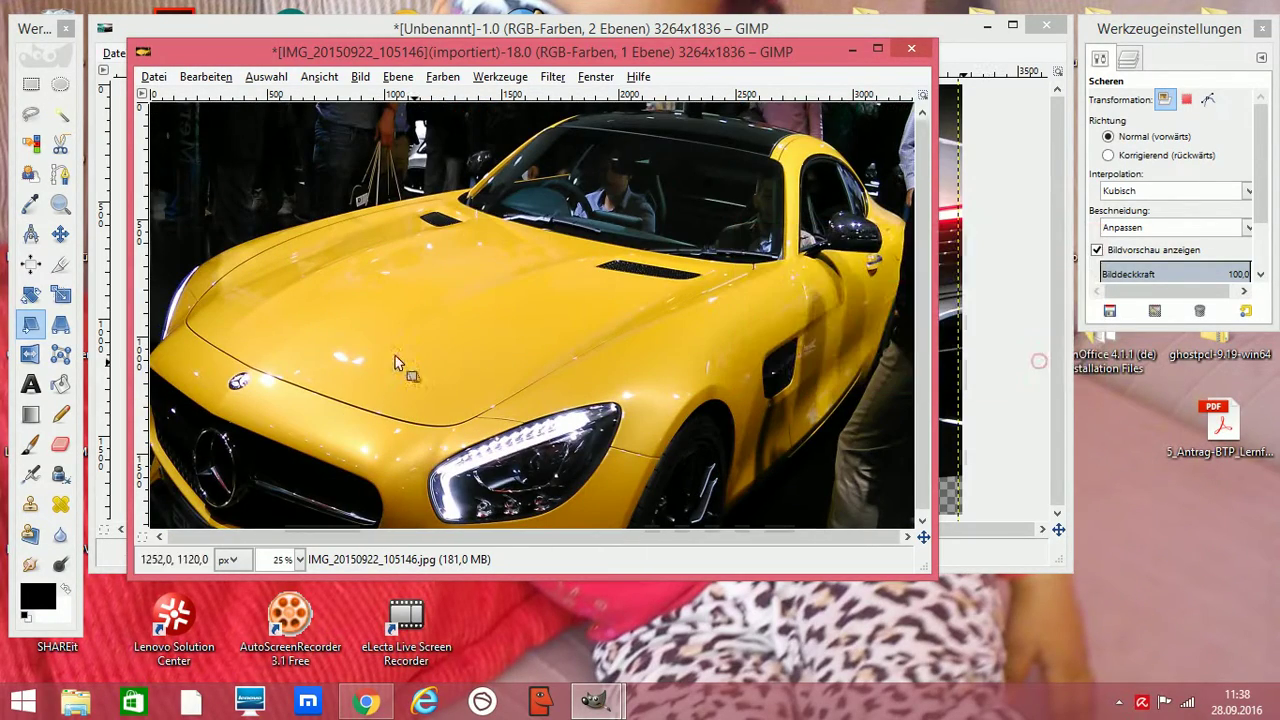
click(61, 326)
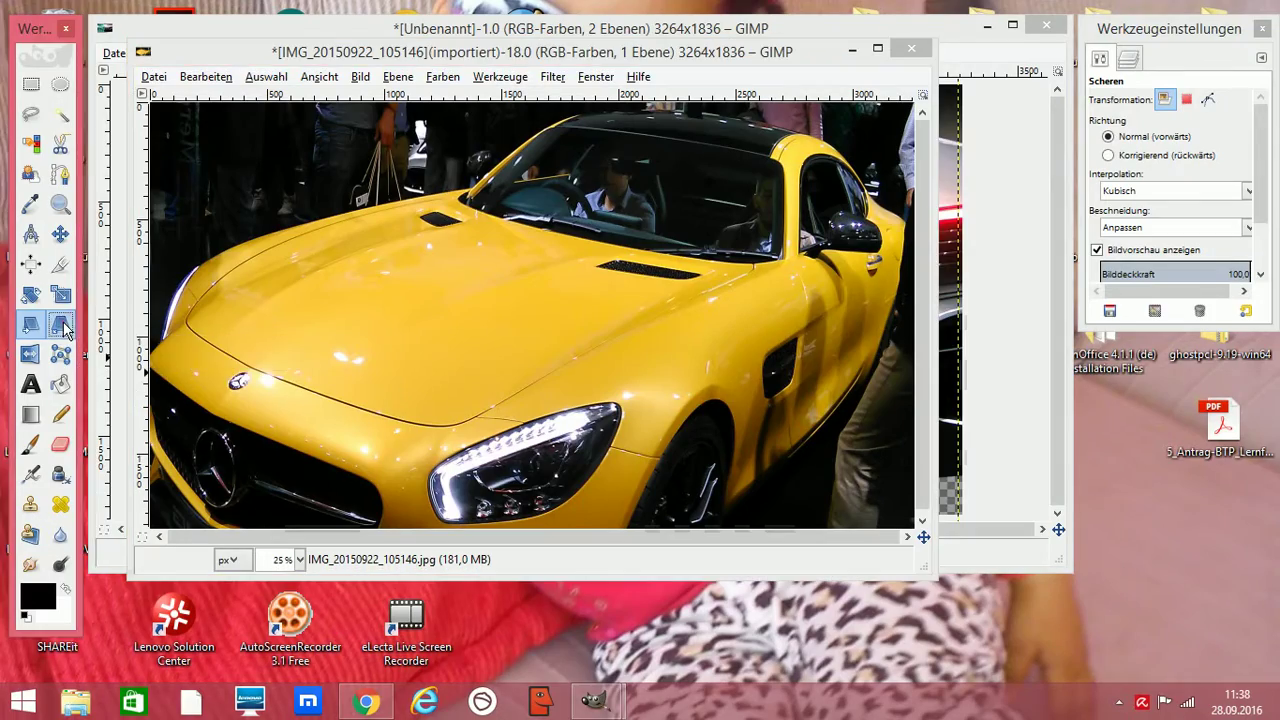
click(468, 353)
mouse_move(468, 353)
mouse_down()
mouse_move(200, 7)
mouse_move(590, 312)
mouse_up()
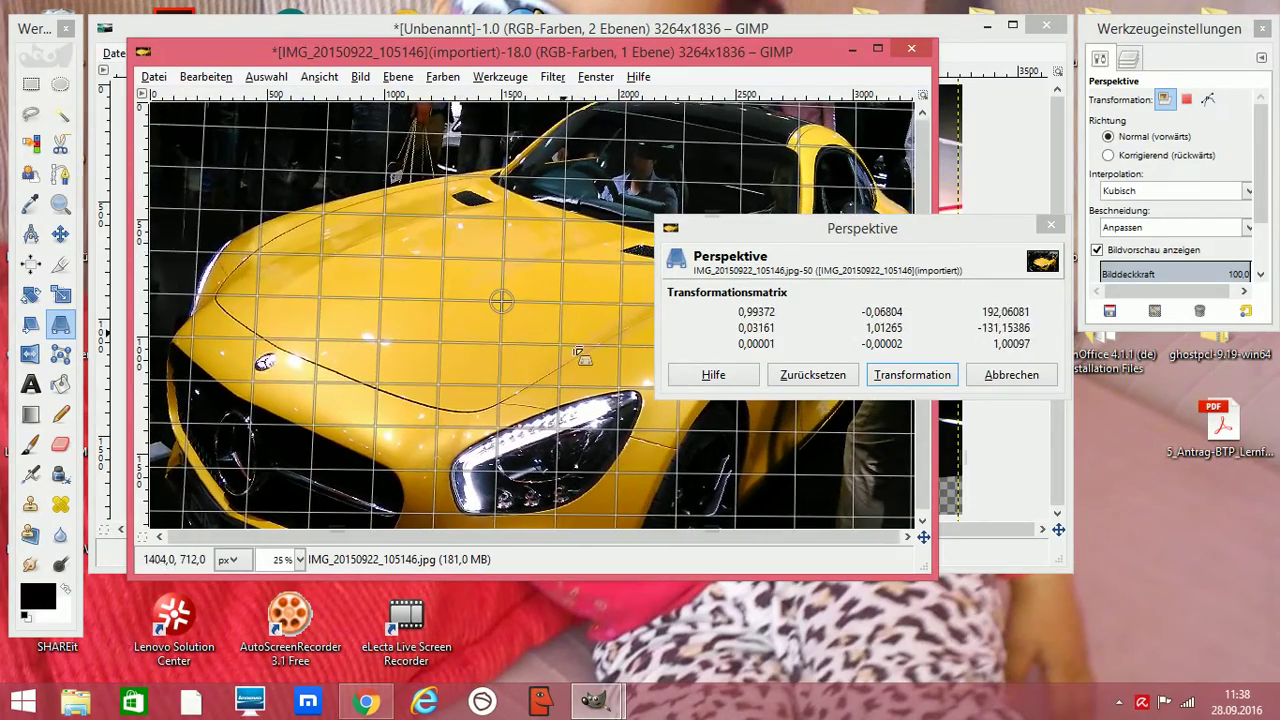
mouse_move(590, 312)
mouse_down()
mouse_move(607, 390)
mouse_move(651, 461)
mouse_up()
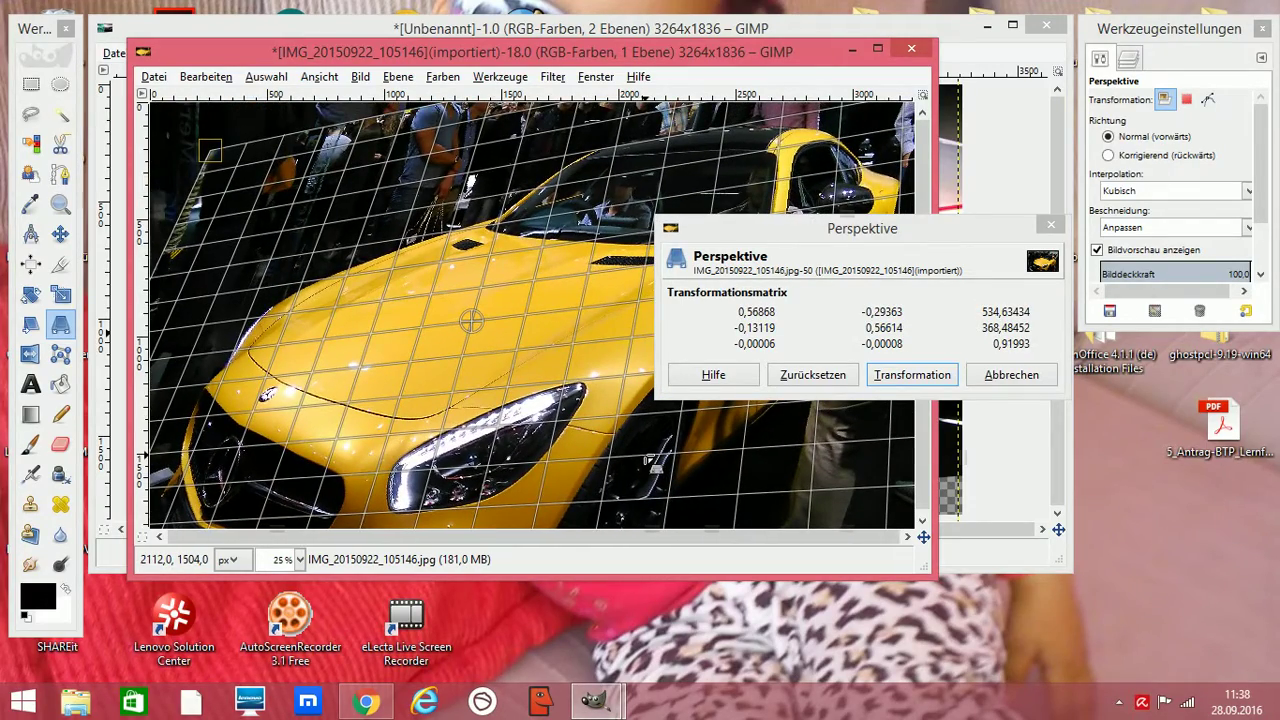
drag(280, 221, 228, 152)
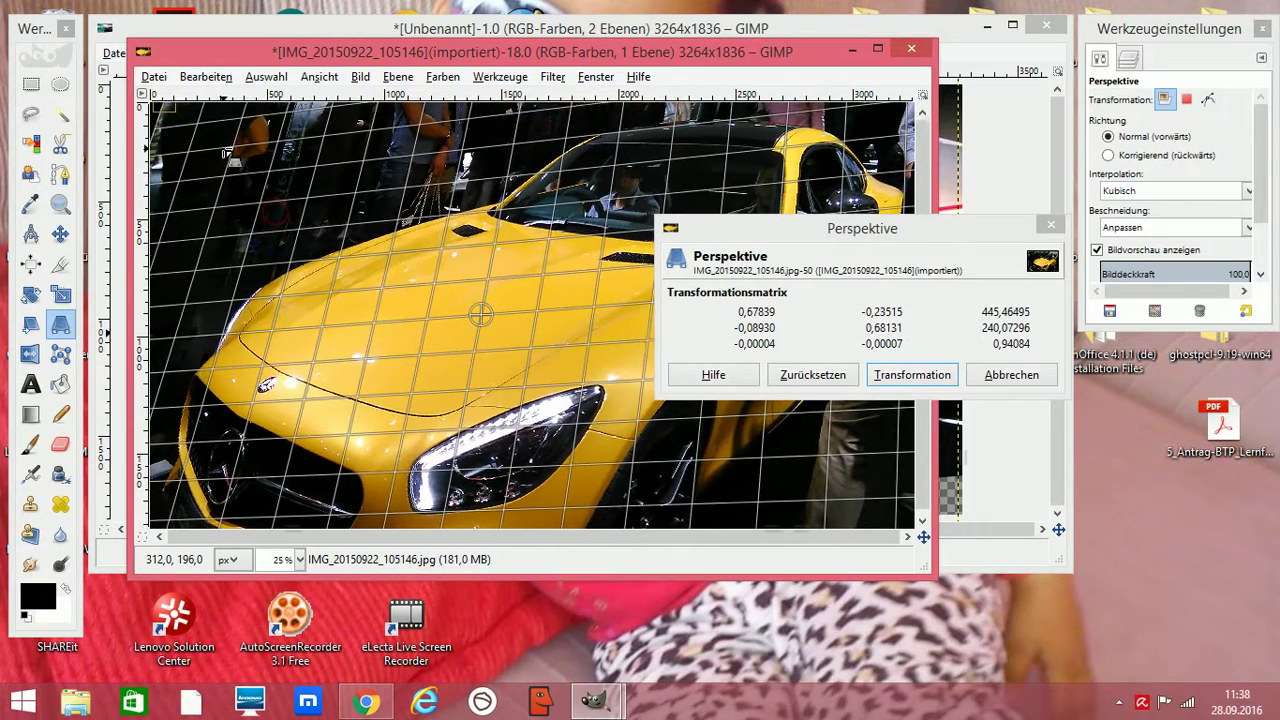
click(907, 375)
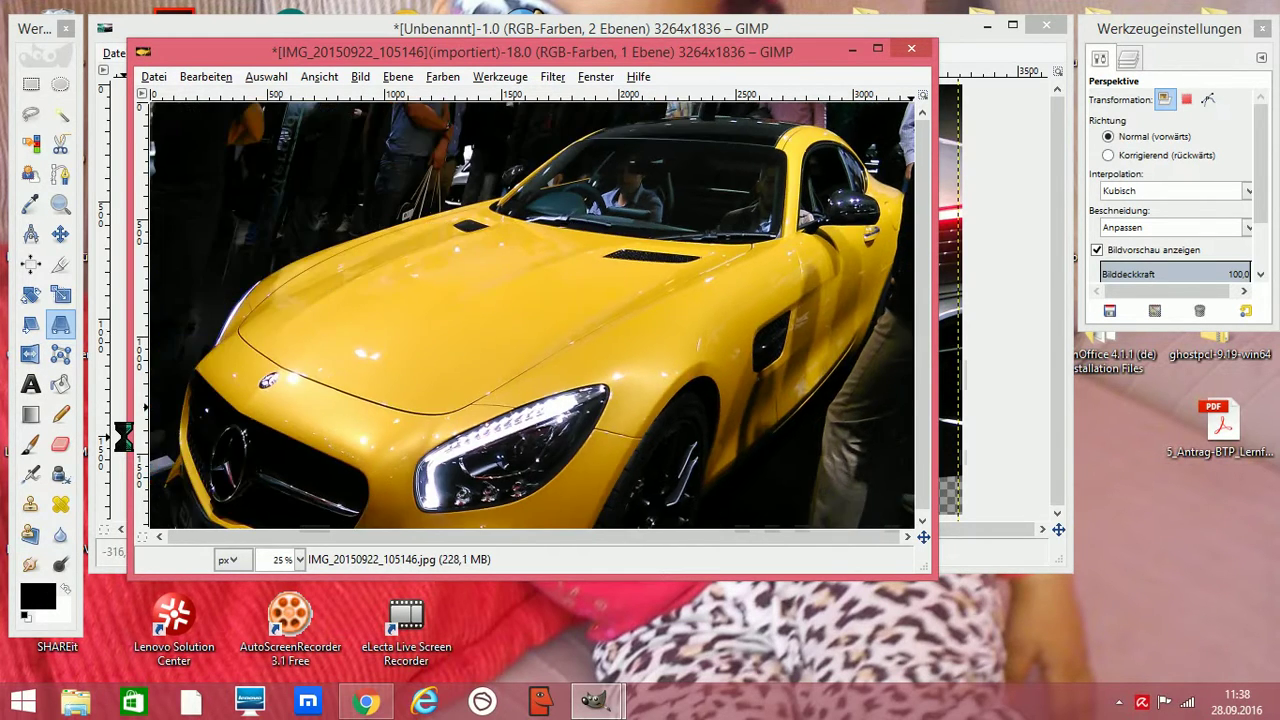
click(30, 354)
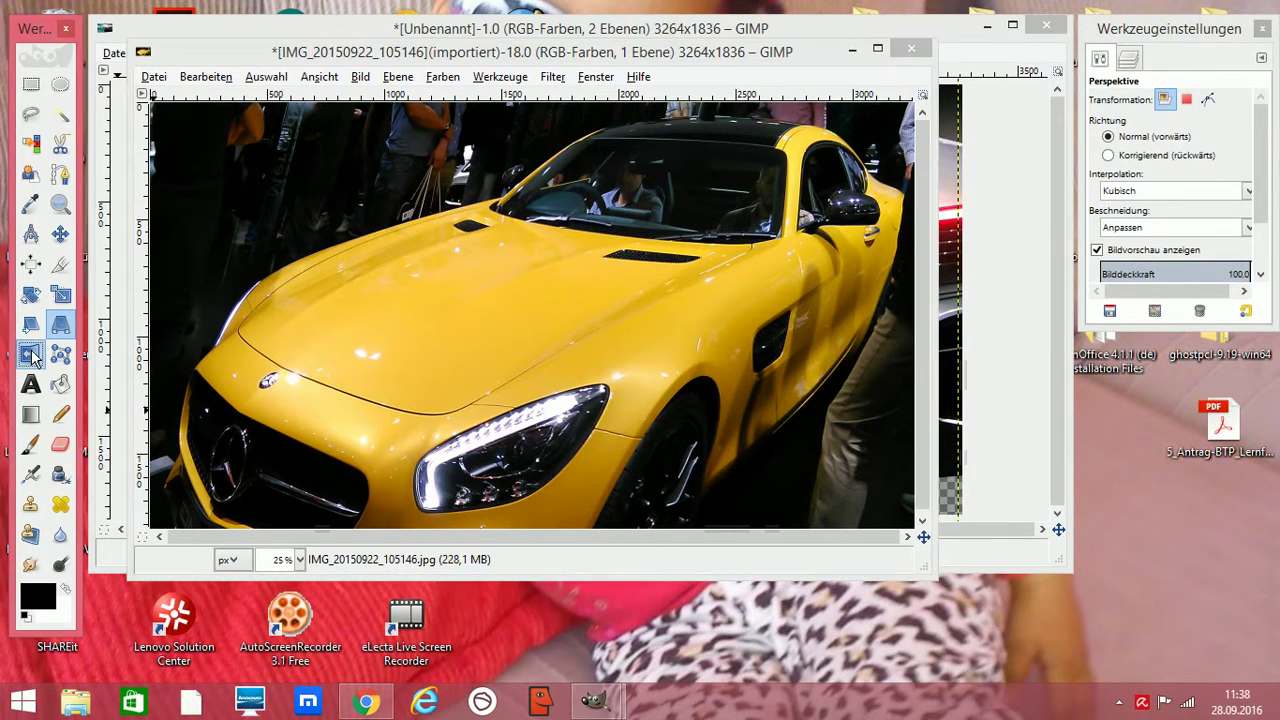
click(341, 277)
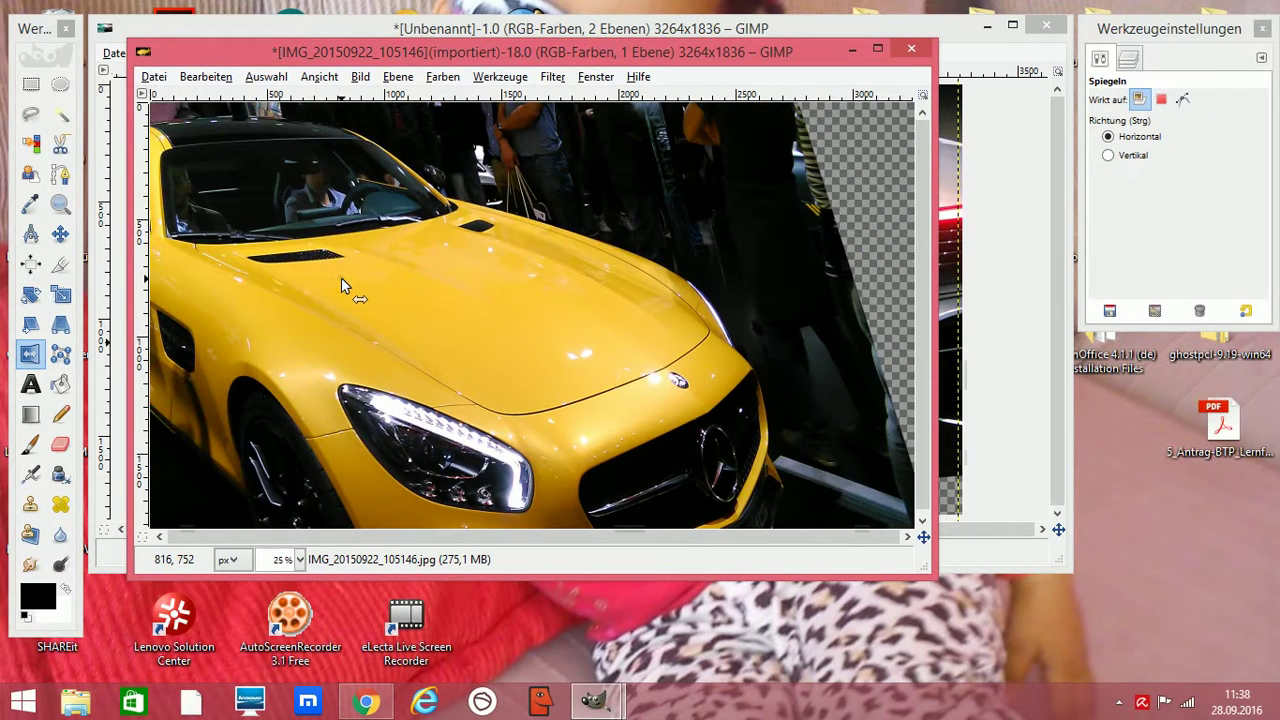
click(341, 277)
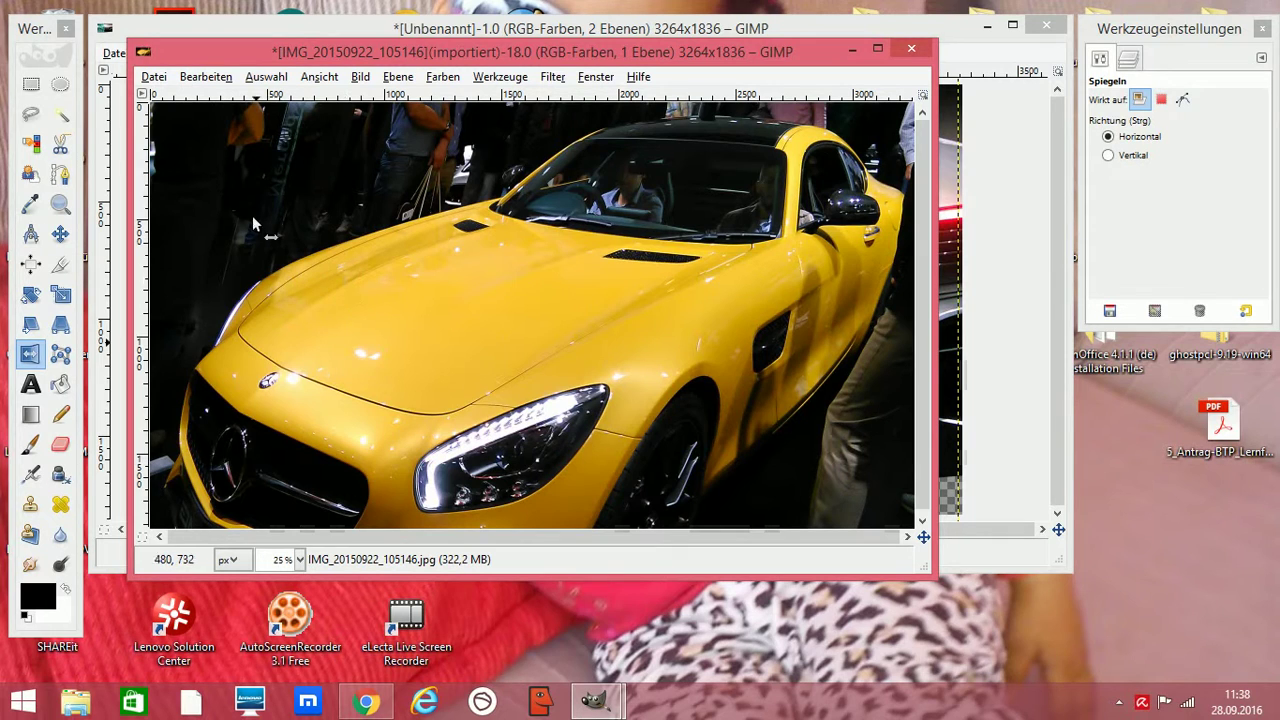
Add a large text box over the photo containing the name, coloured red.
click(32, 386)
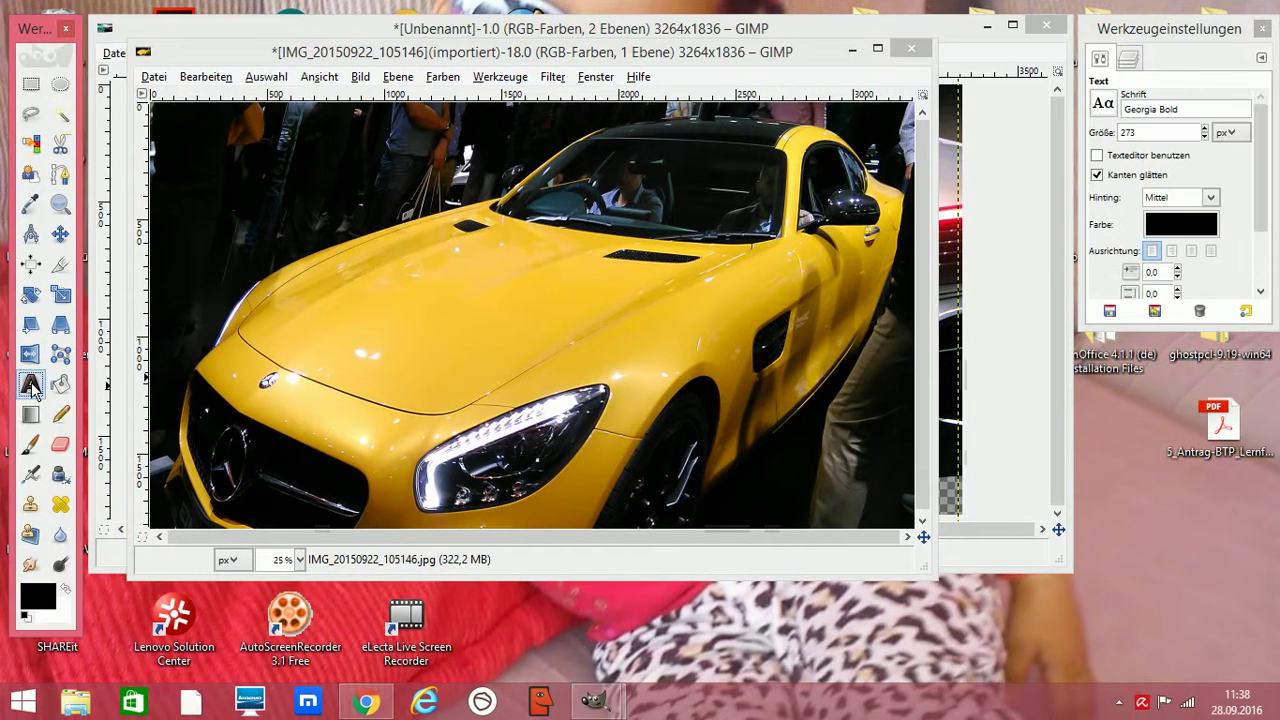
drag(183, 131, 893, 513)
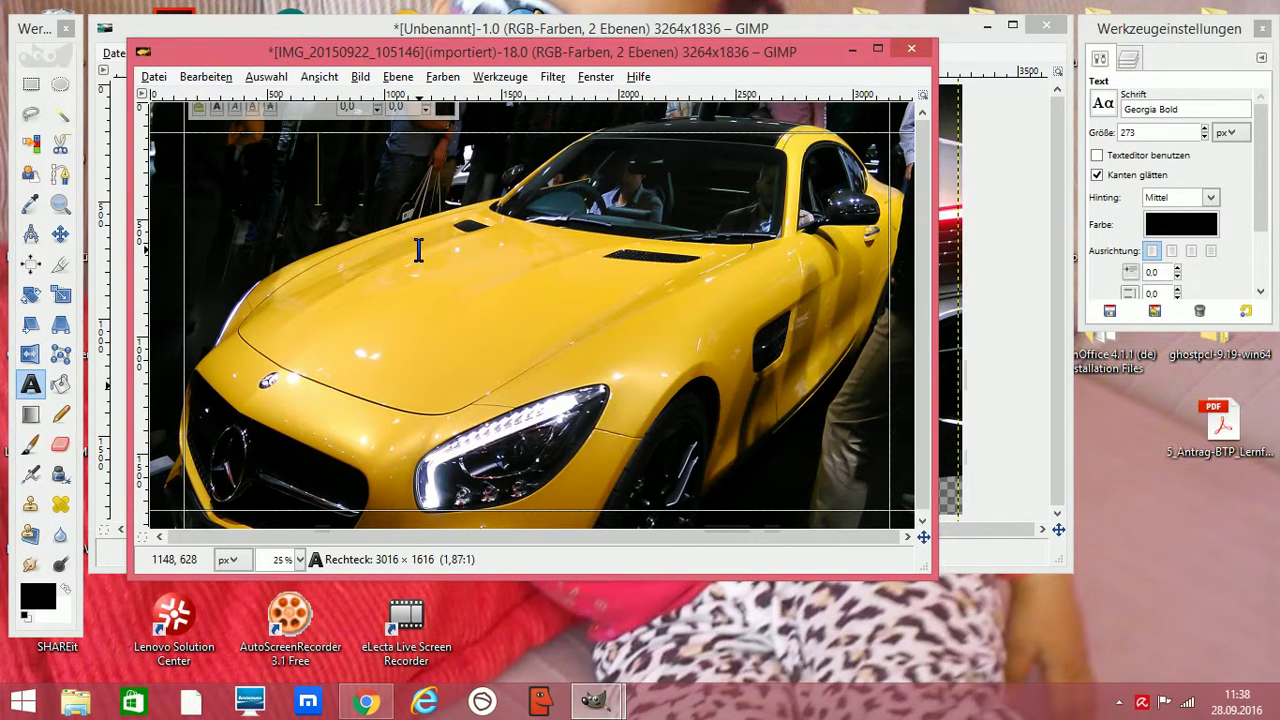
text(e Lau)
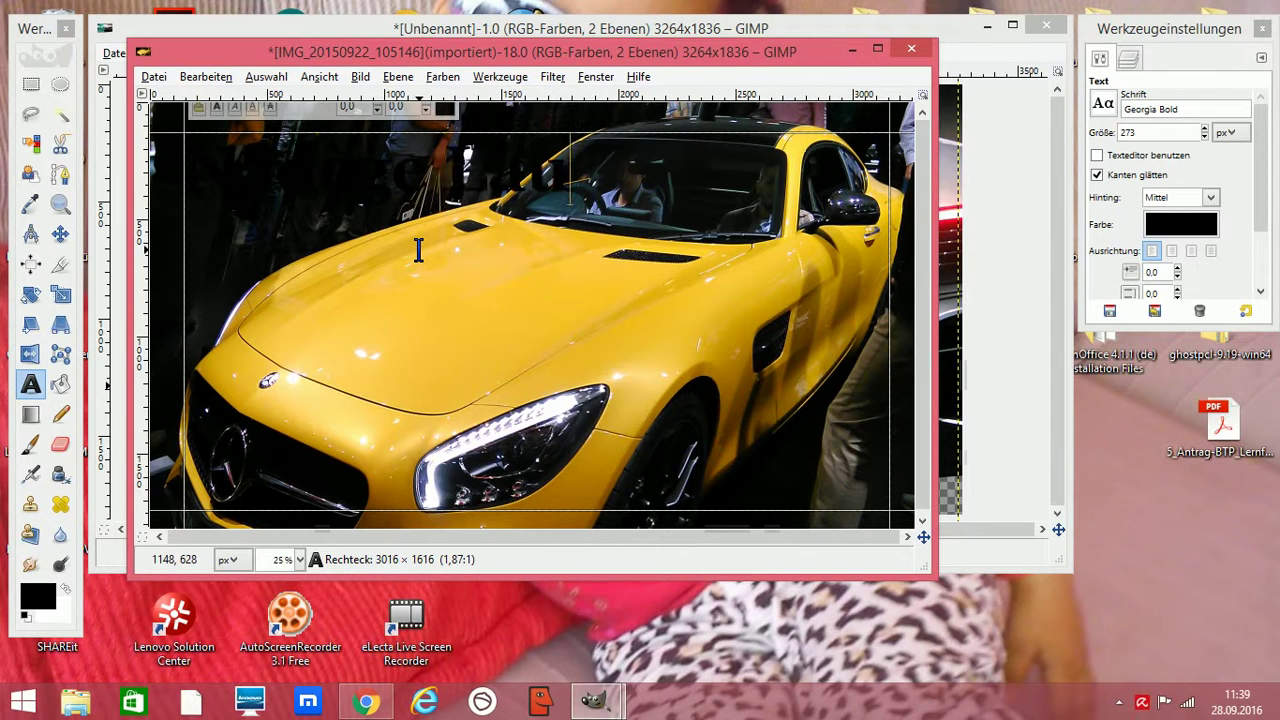
text(te)
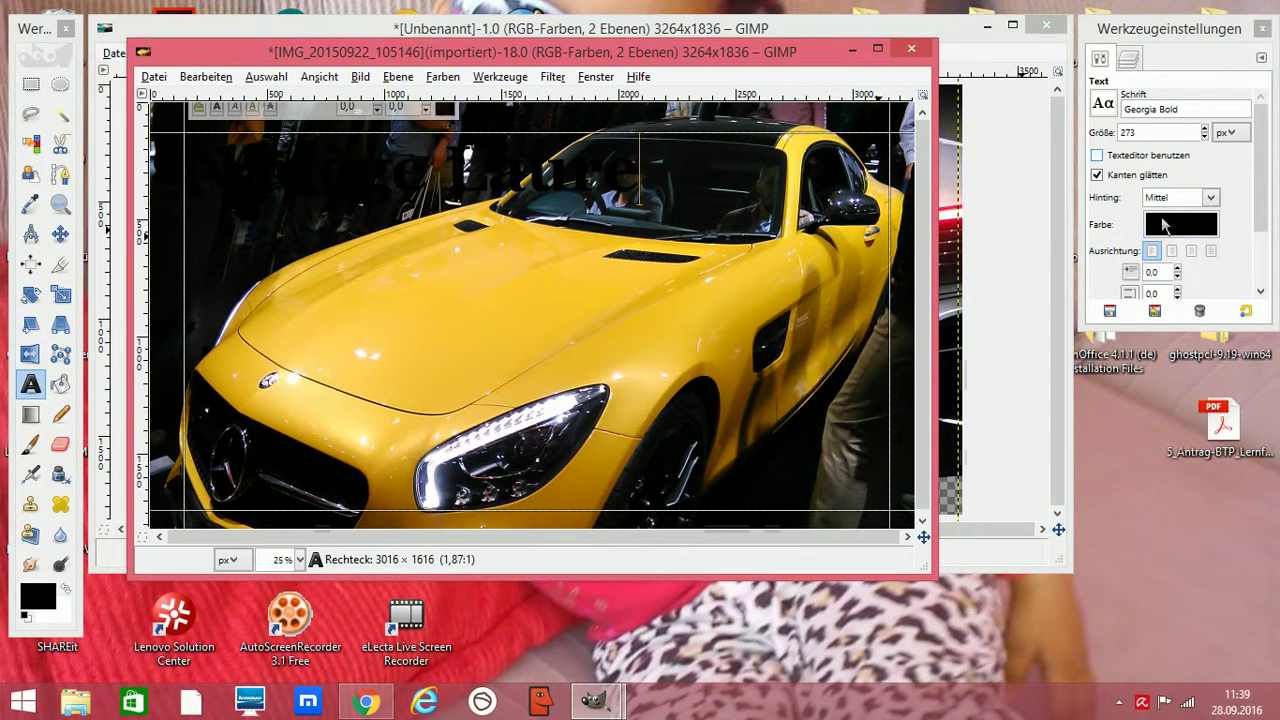
click(1163, 225)
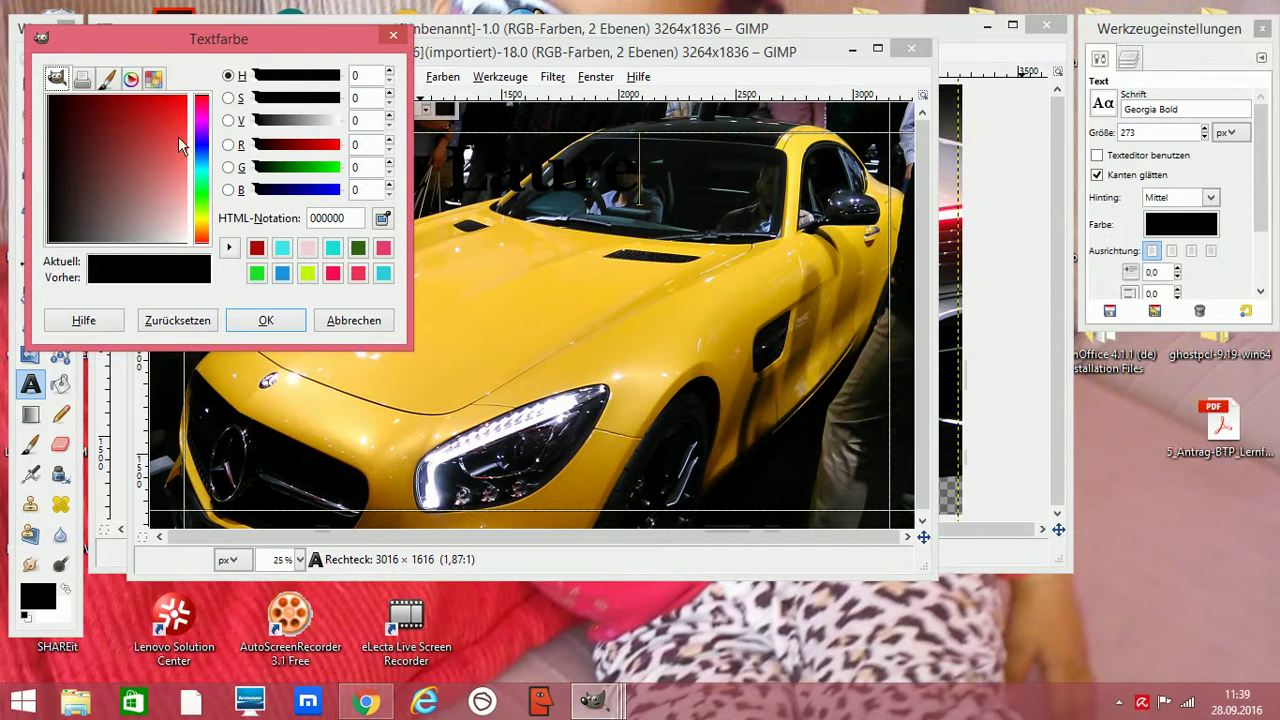
click(178, 137)
click(280, 320)
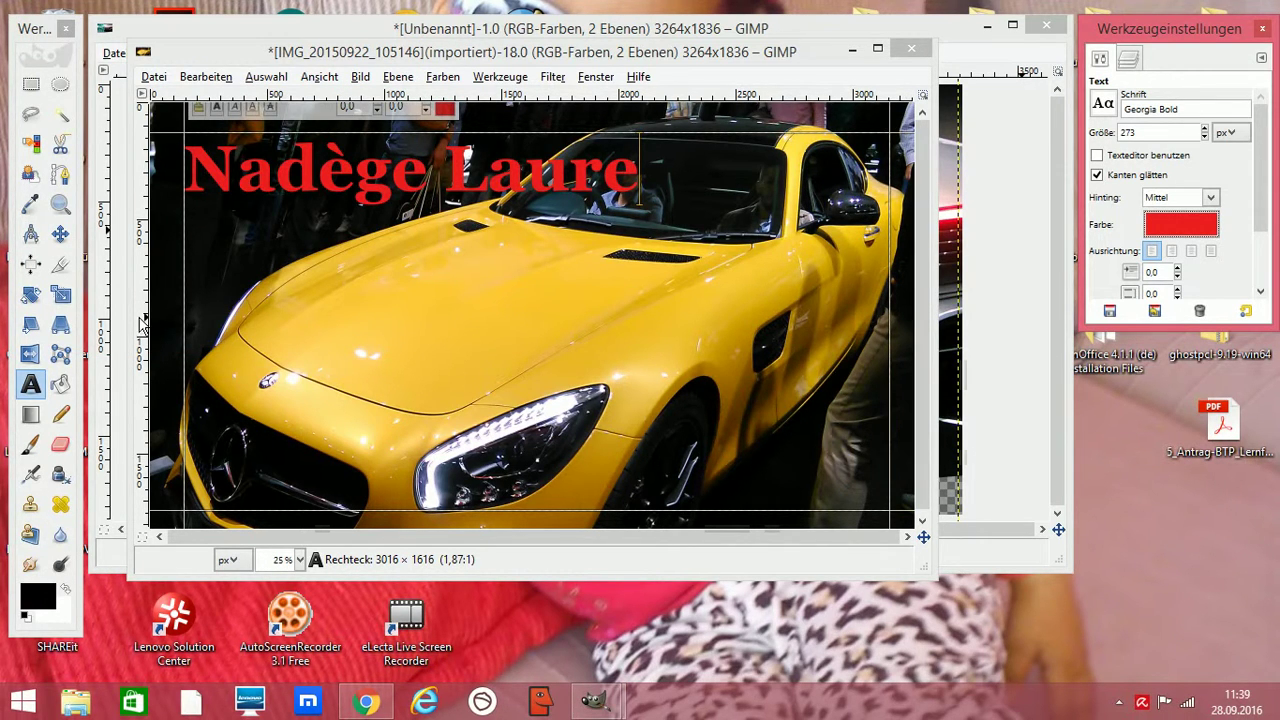
Begin scaling the name text layer, nudging its bounds slightly.
click(61, 293)
click(330, 238)
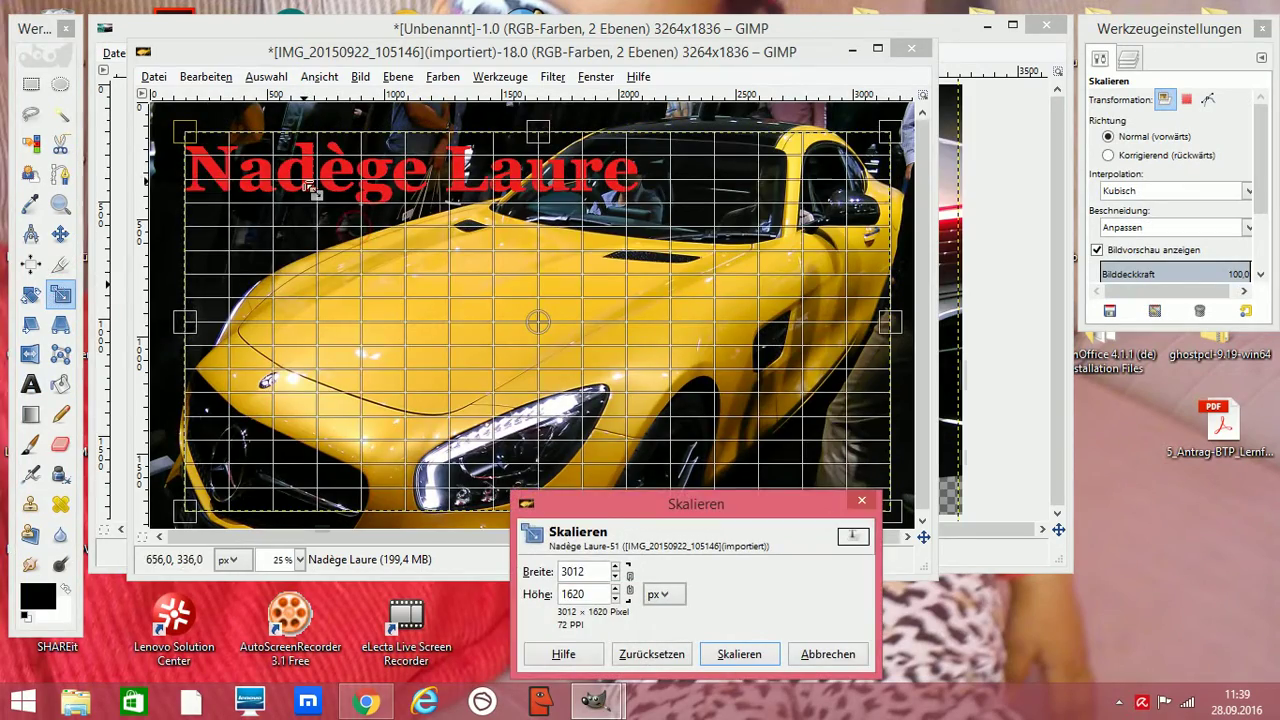
drag(312, 190, 378, 187)
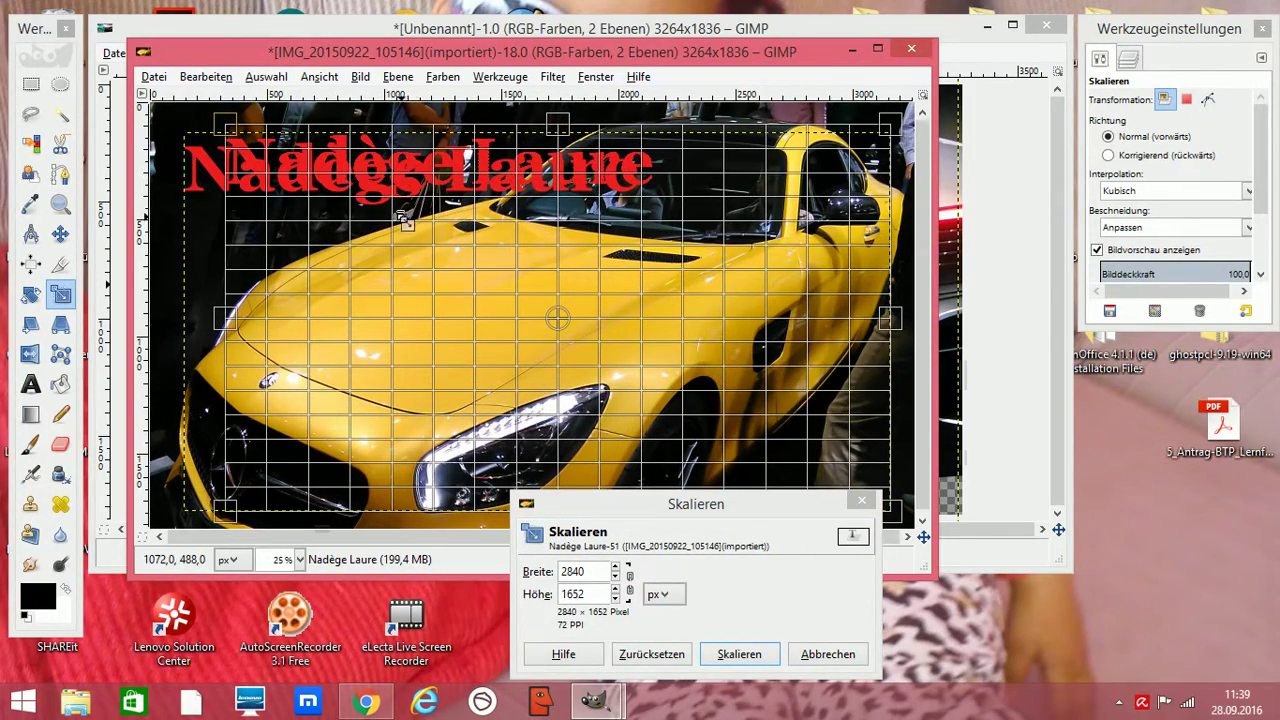
Cancel the scaling and break the name text onto two lines before the surname.
click(828, 656)
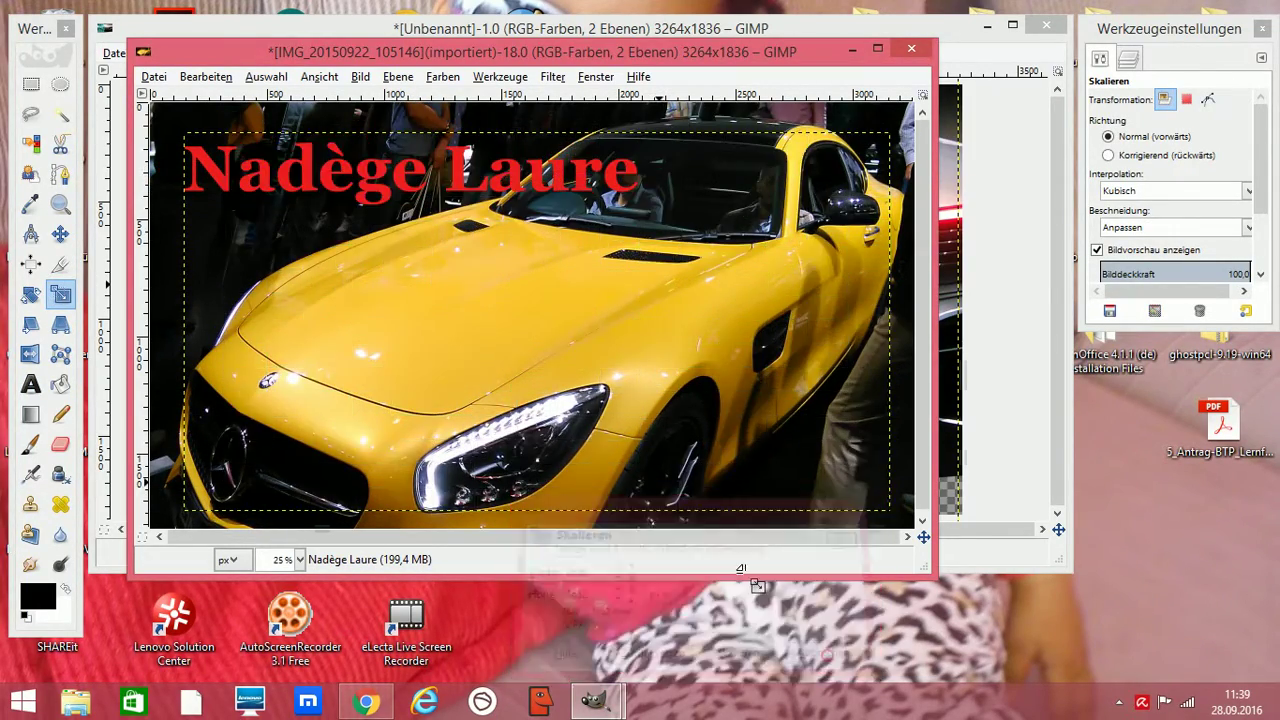
click(31, 384)
click(455, 163)
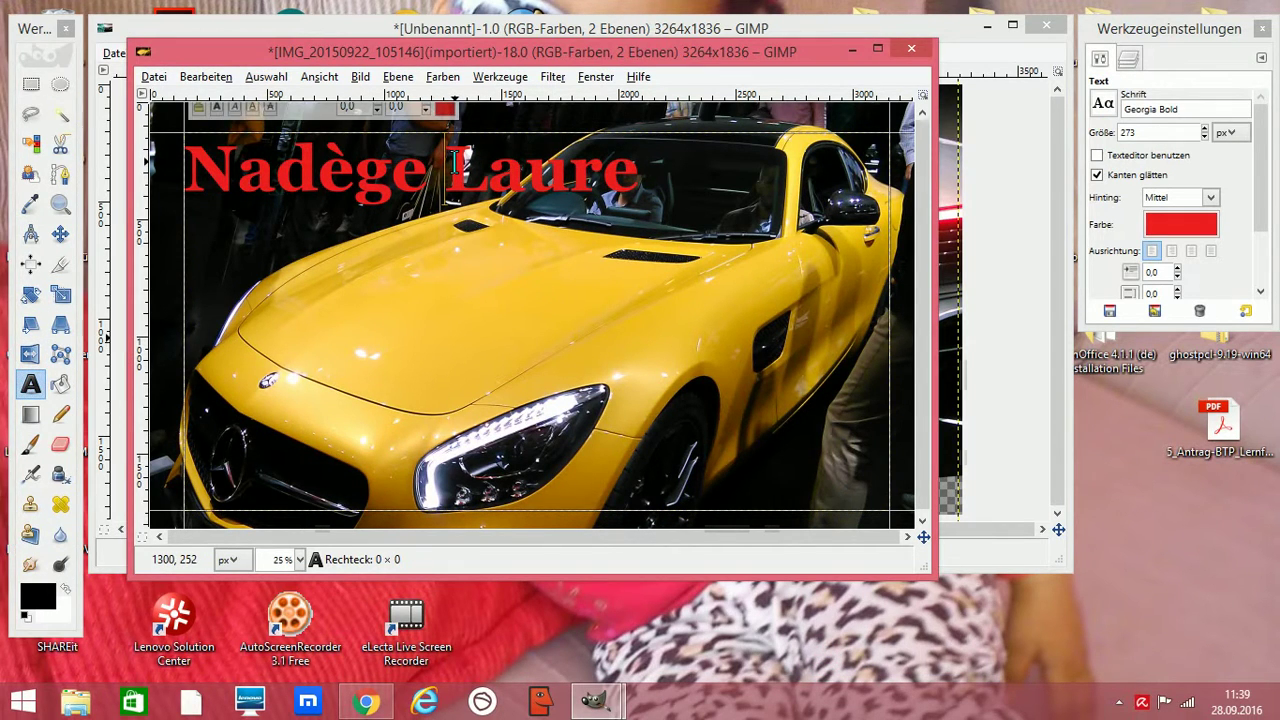
key(Return)
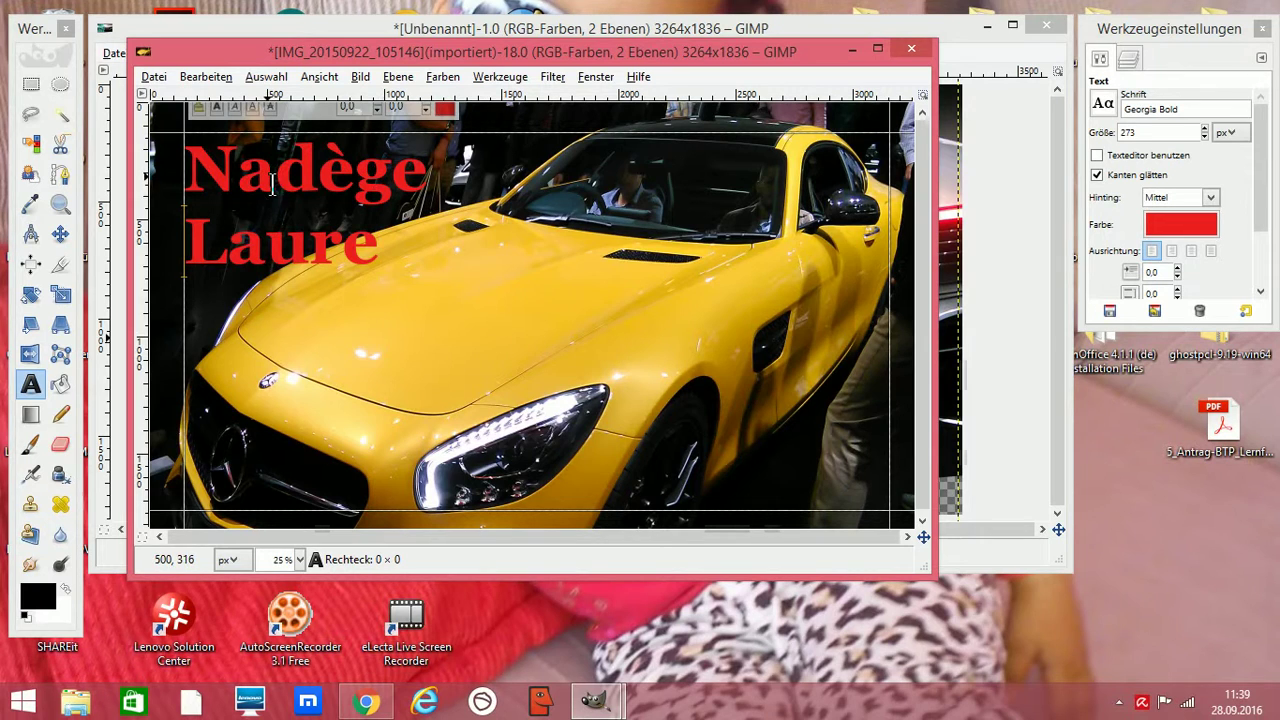
Raise the text size to 585 px and centre-align both lines.
click(1206, 128)
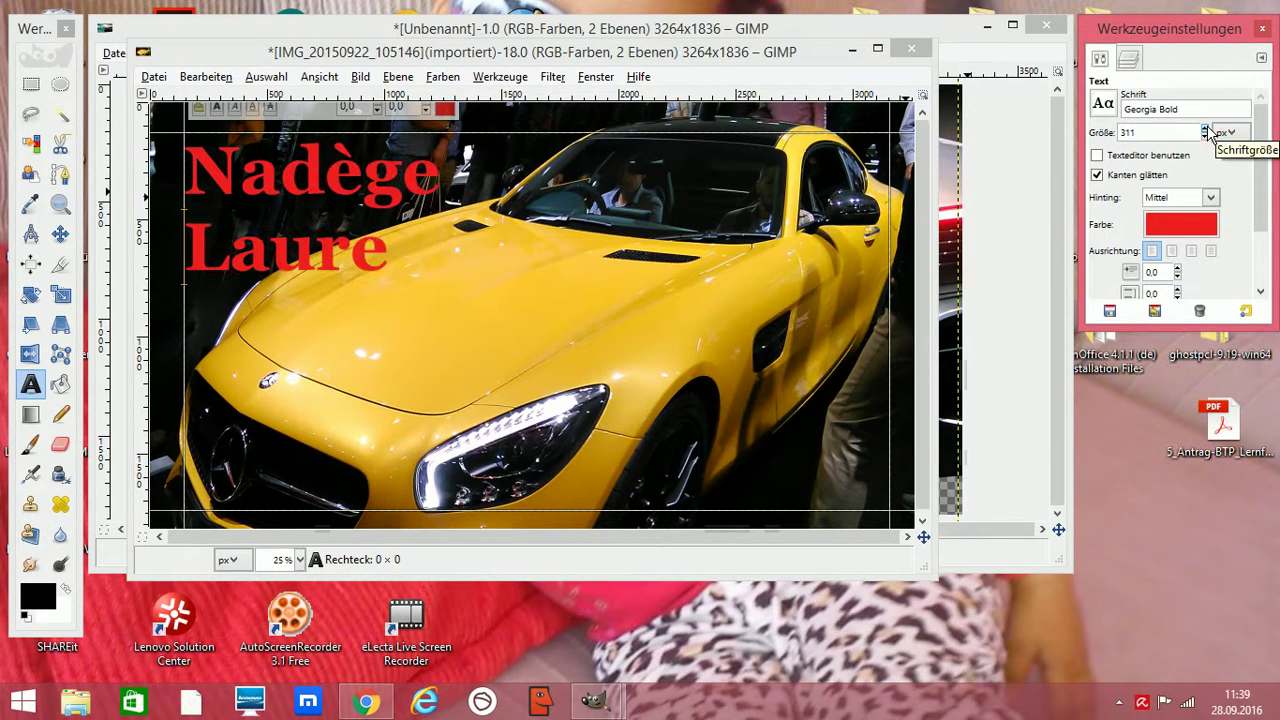
click(1207, 128)
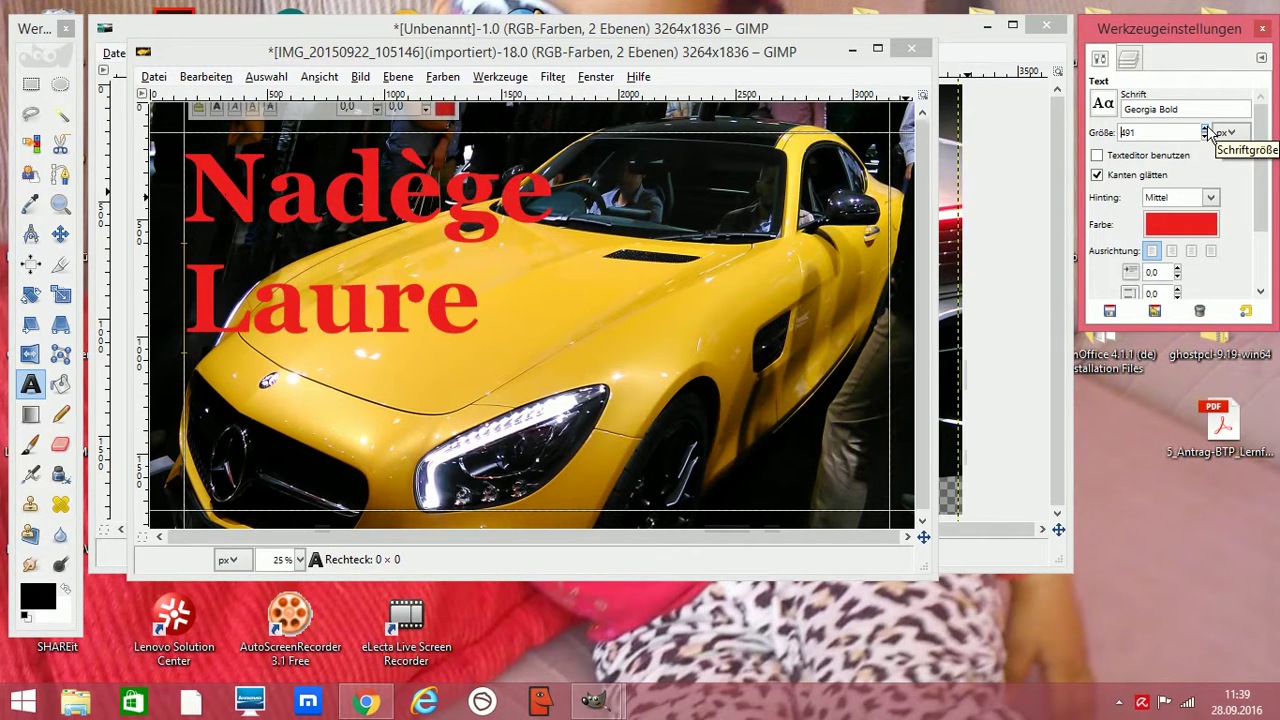
click(1207, 128)
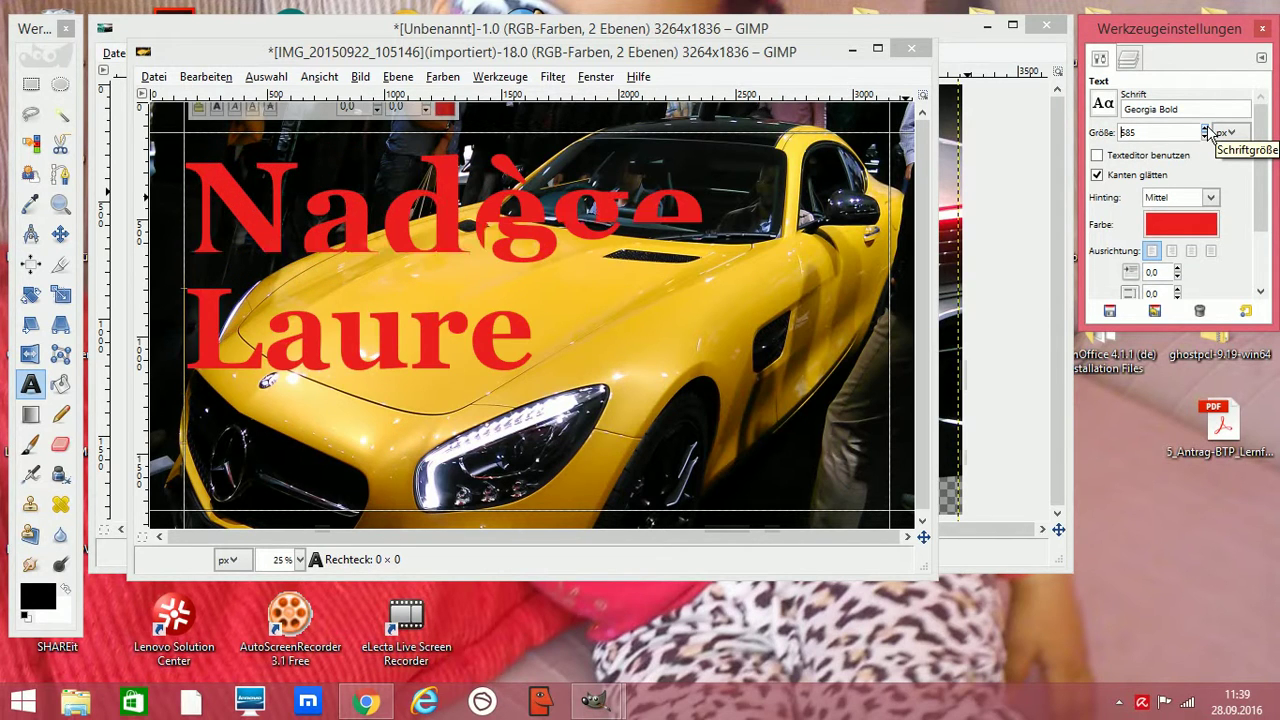
click(1191, 251)
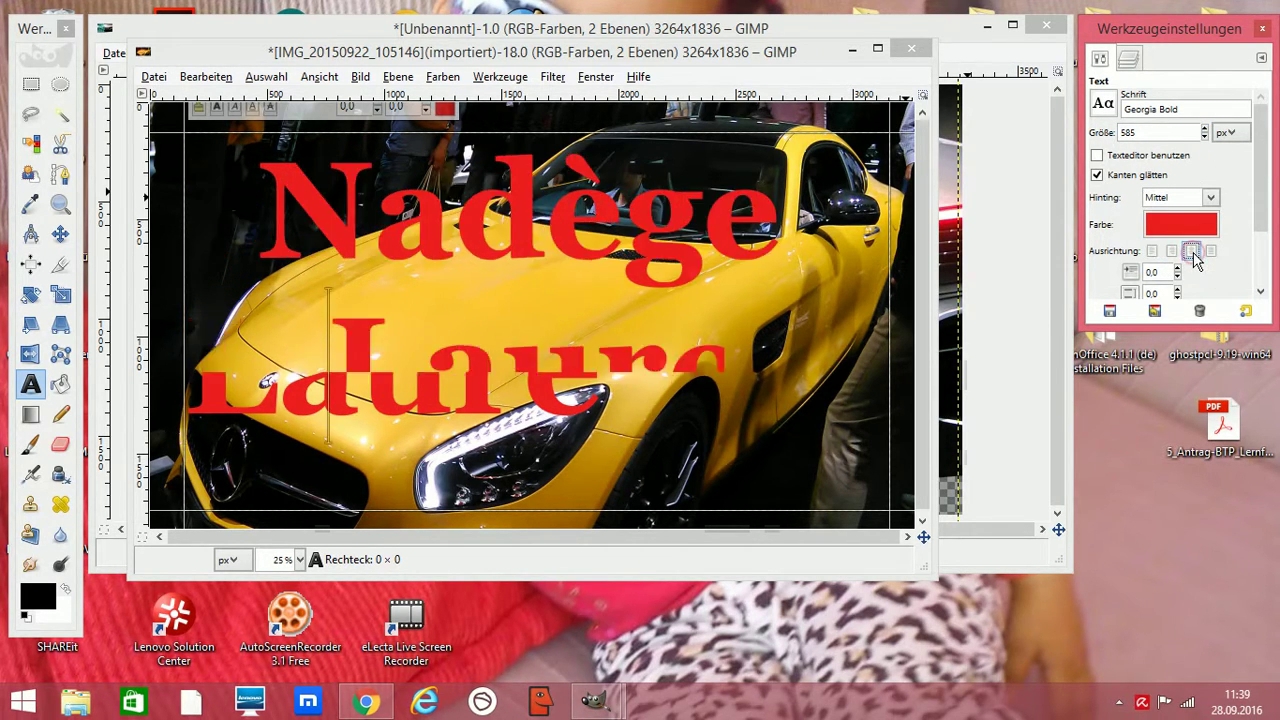
Drag the two-line name text until it sits centred over the car.
click(60, 233)
mouse_move(420, 251)
mouse_down()
mouse_move(376, 239)
mouse_move(399, 309)
mouse_up()
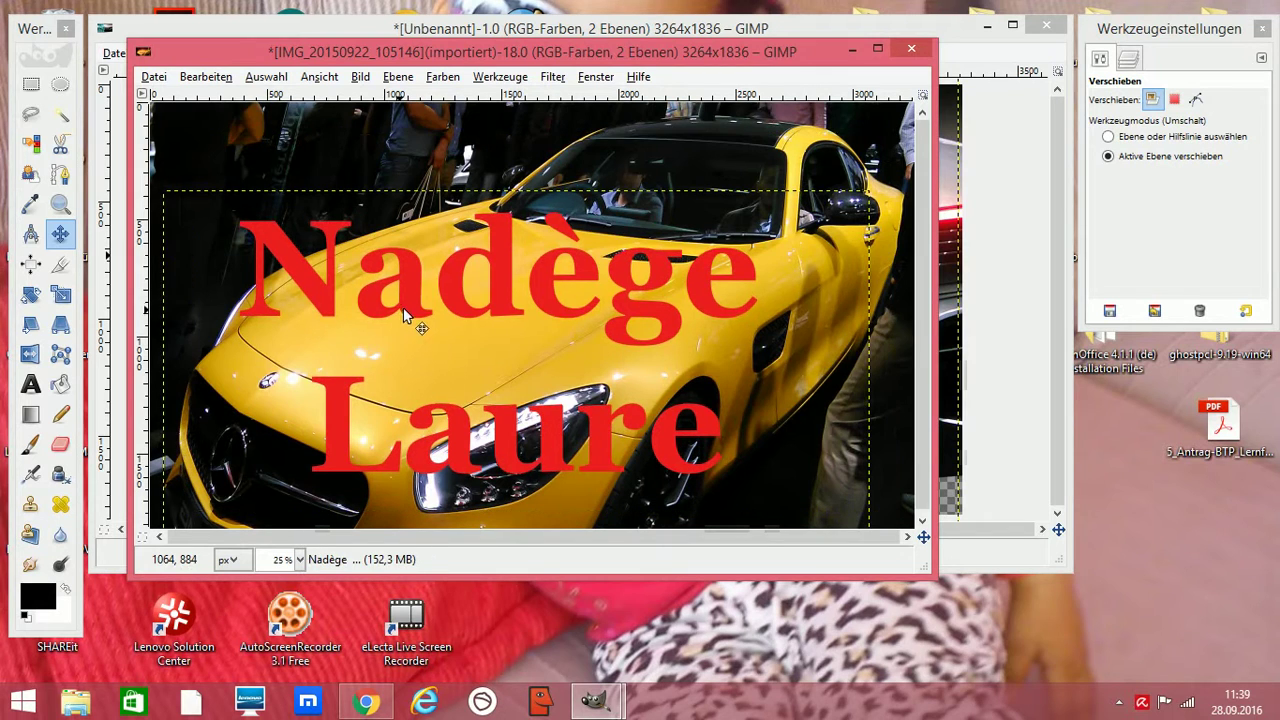
drag(499, 297, 528, 242)
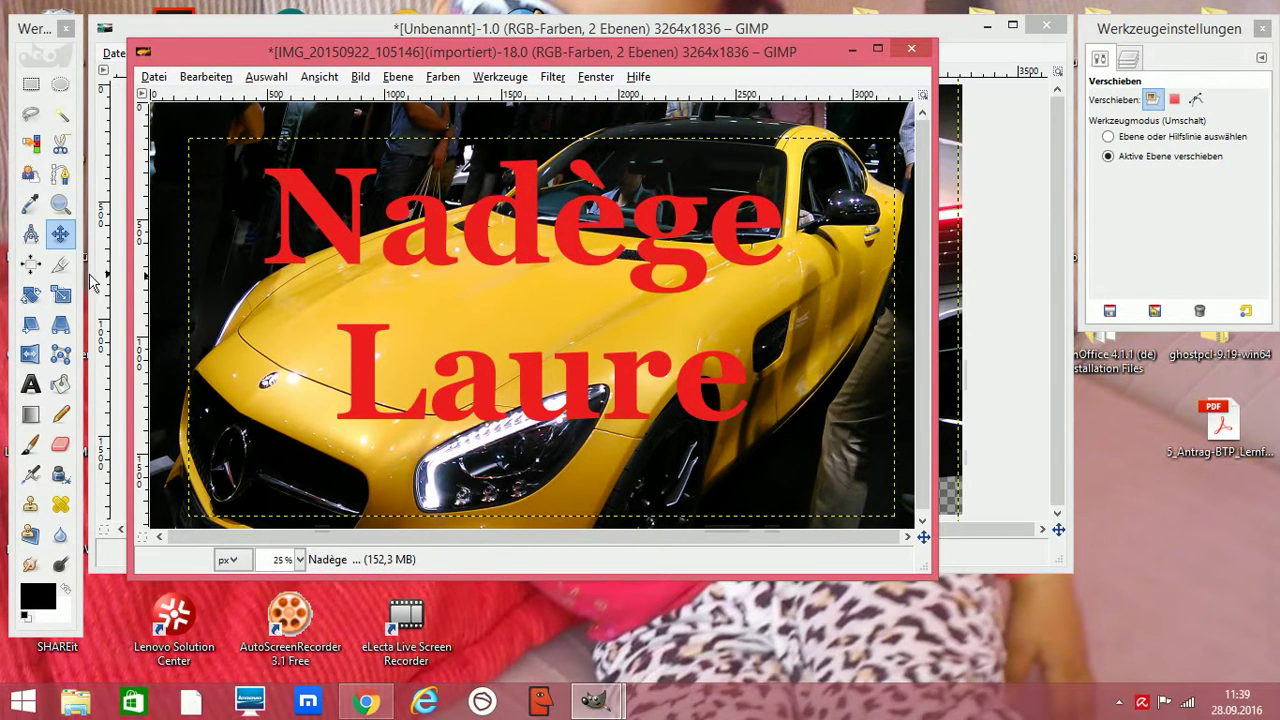
click(61, 293)
Stretch the name text layer to 4372 × 2596 px so both lines span the photo.
click(360, 235)
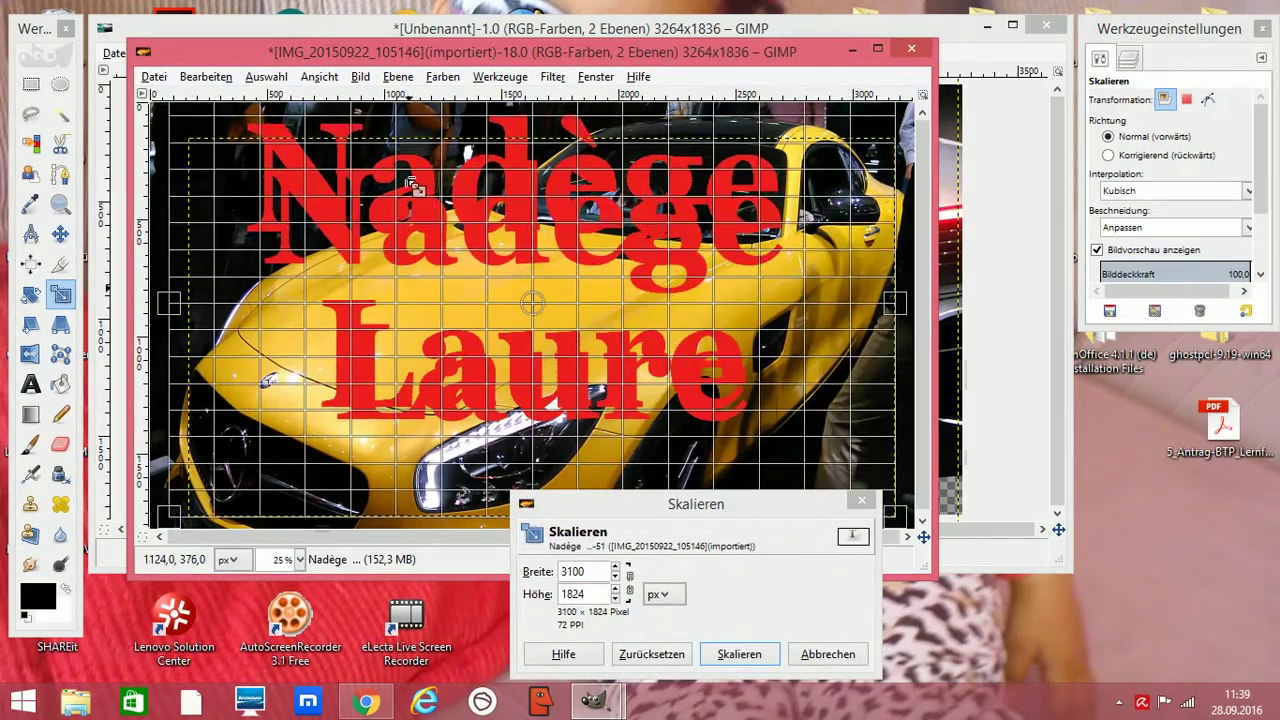
drag(409, 178, 238, 222)
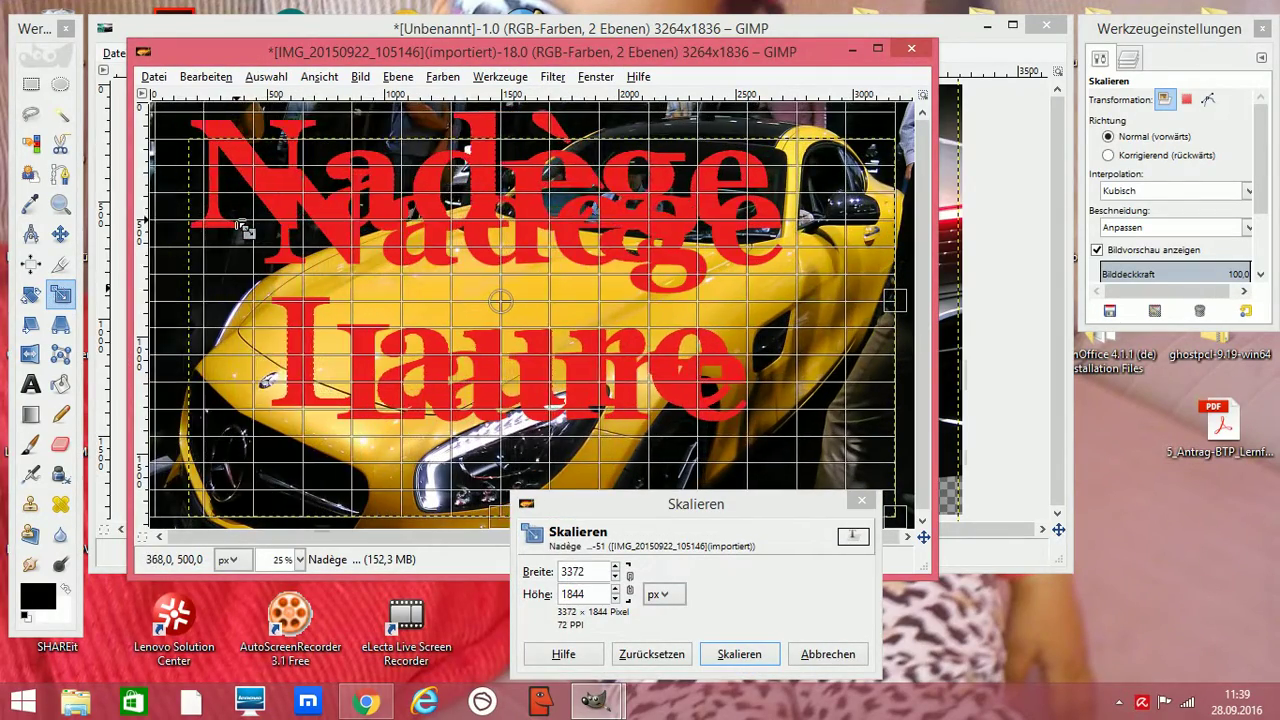
drag(243, 229, 195, 229)
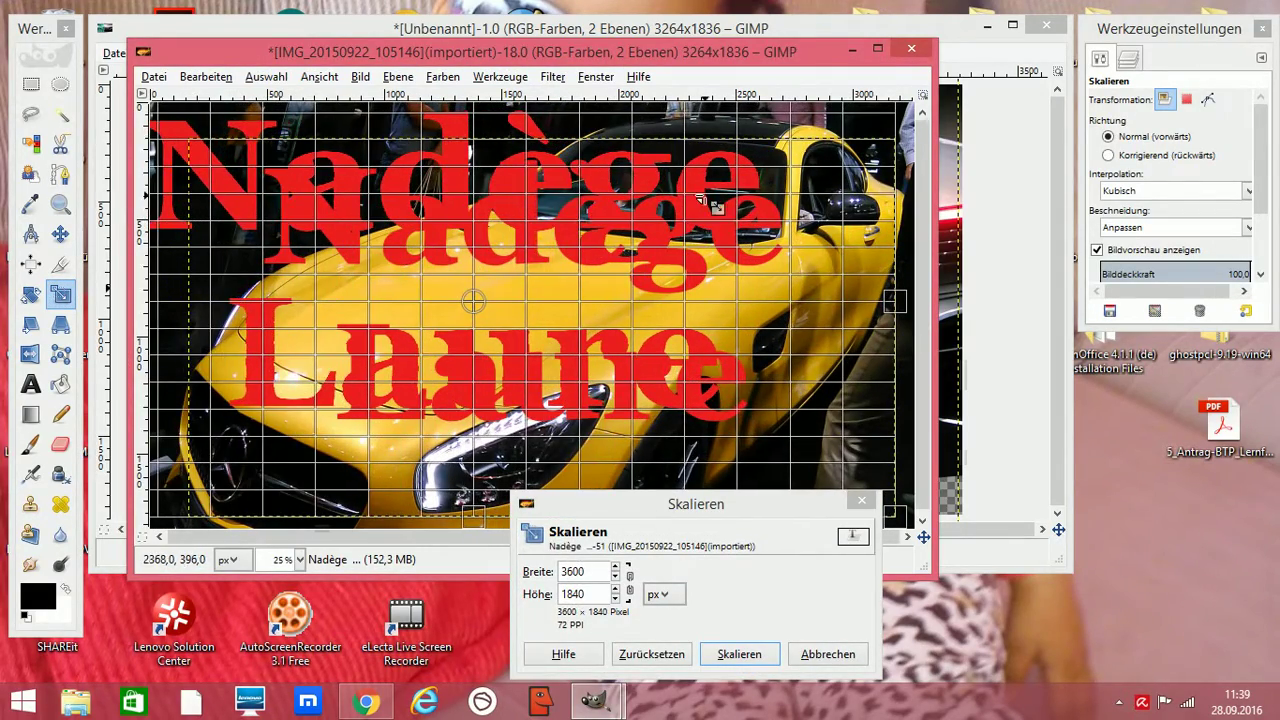
drag(699, 196, 880, 208)
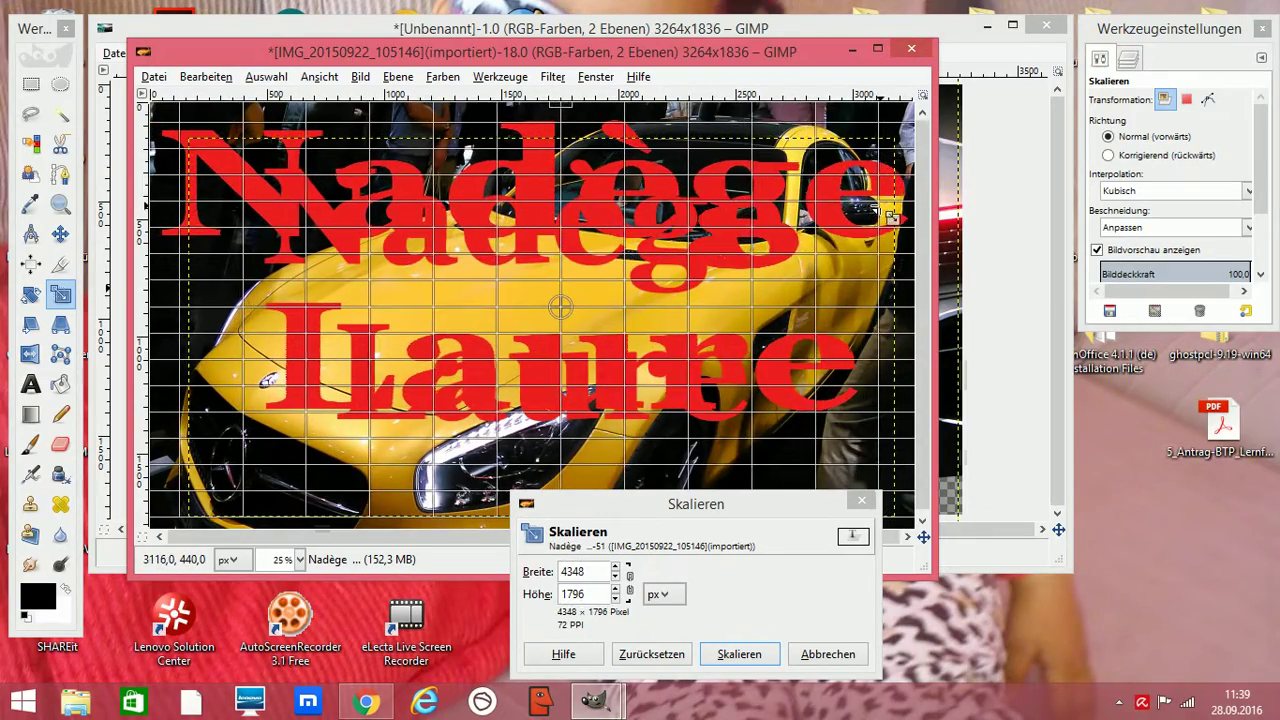
drag(665, 190, 655, 160)
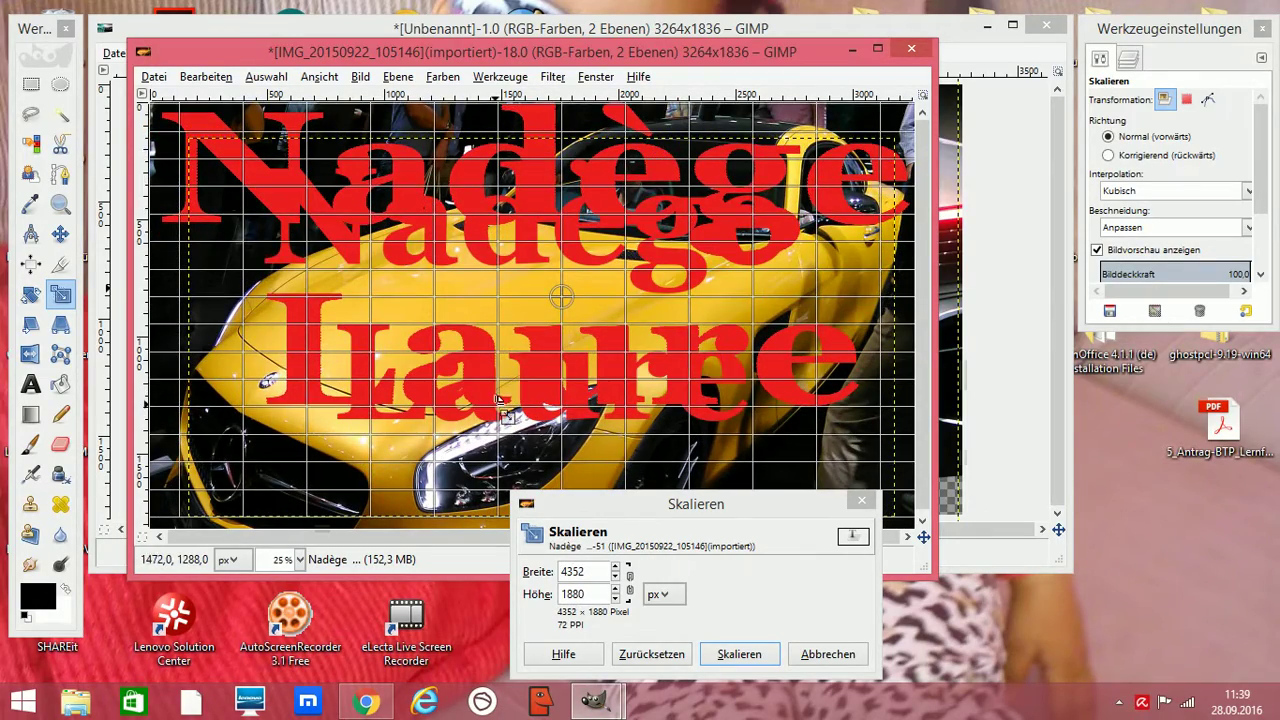
drag(514, 385, 508, 531)
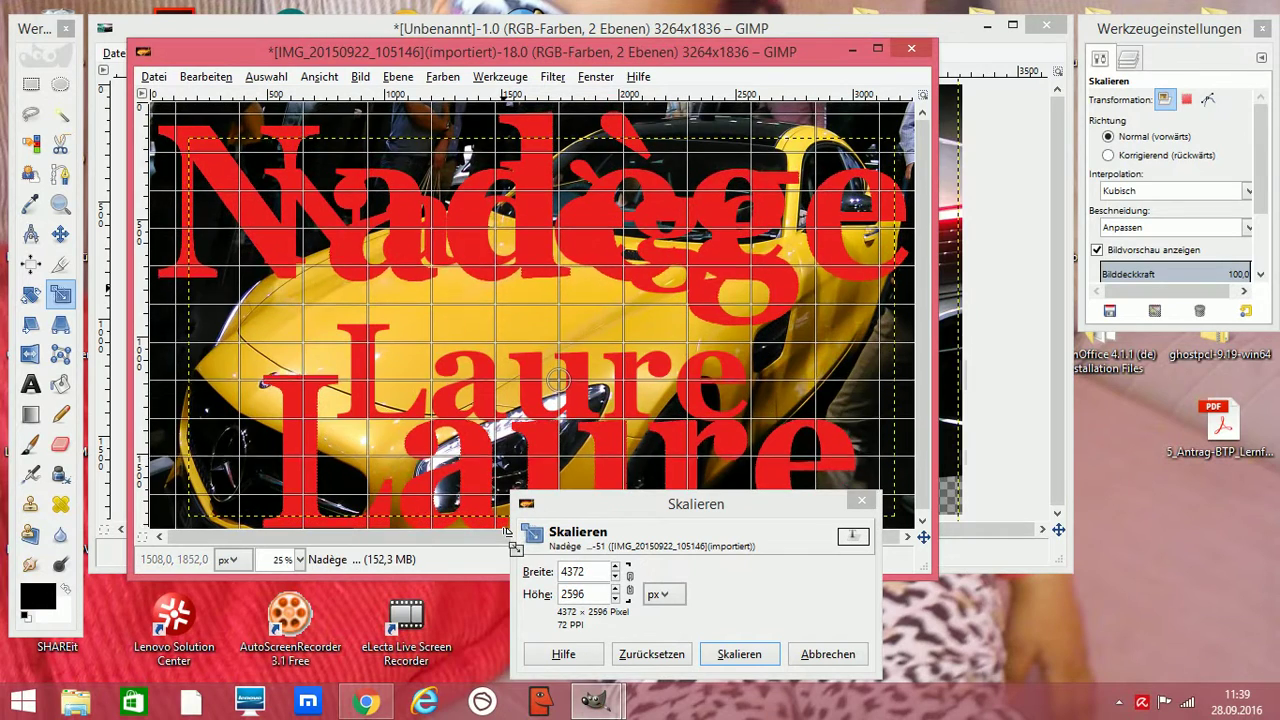
click(740, 655)
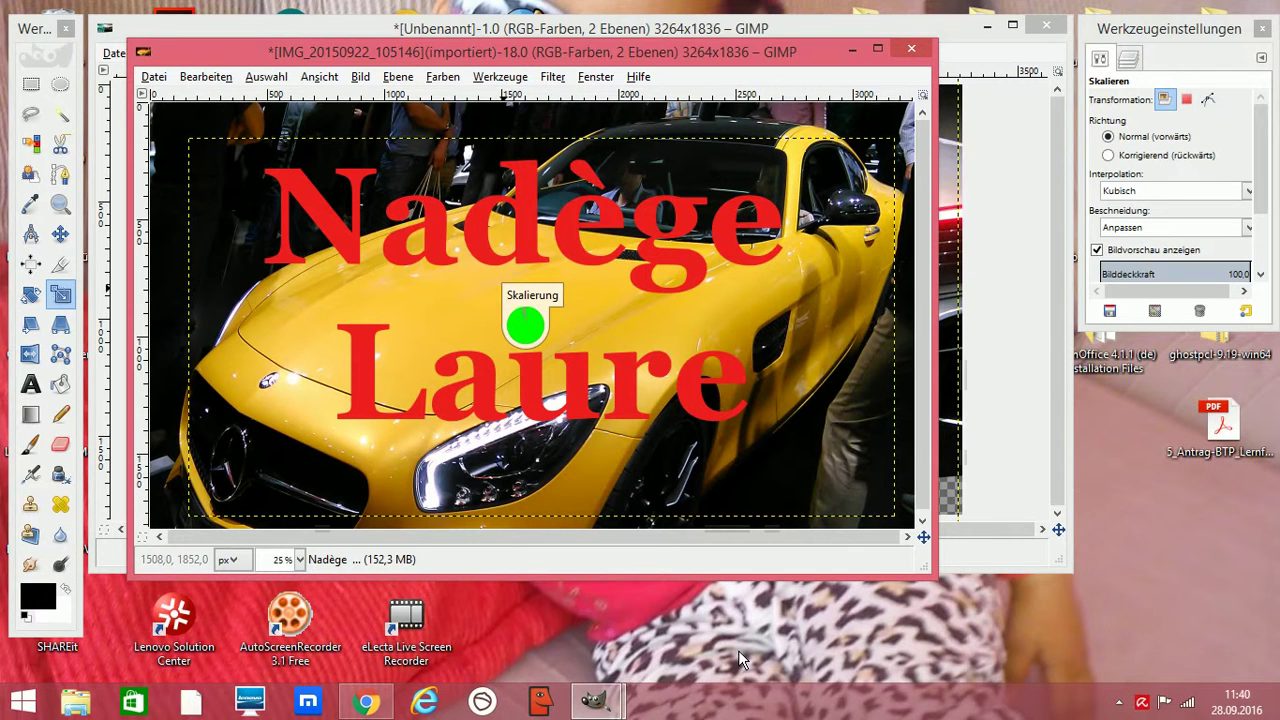
click(1128, 58)
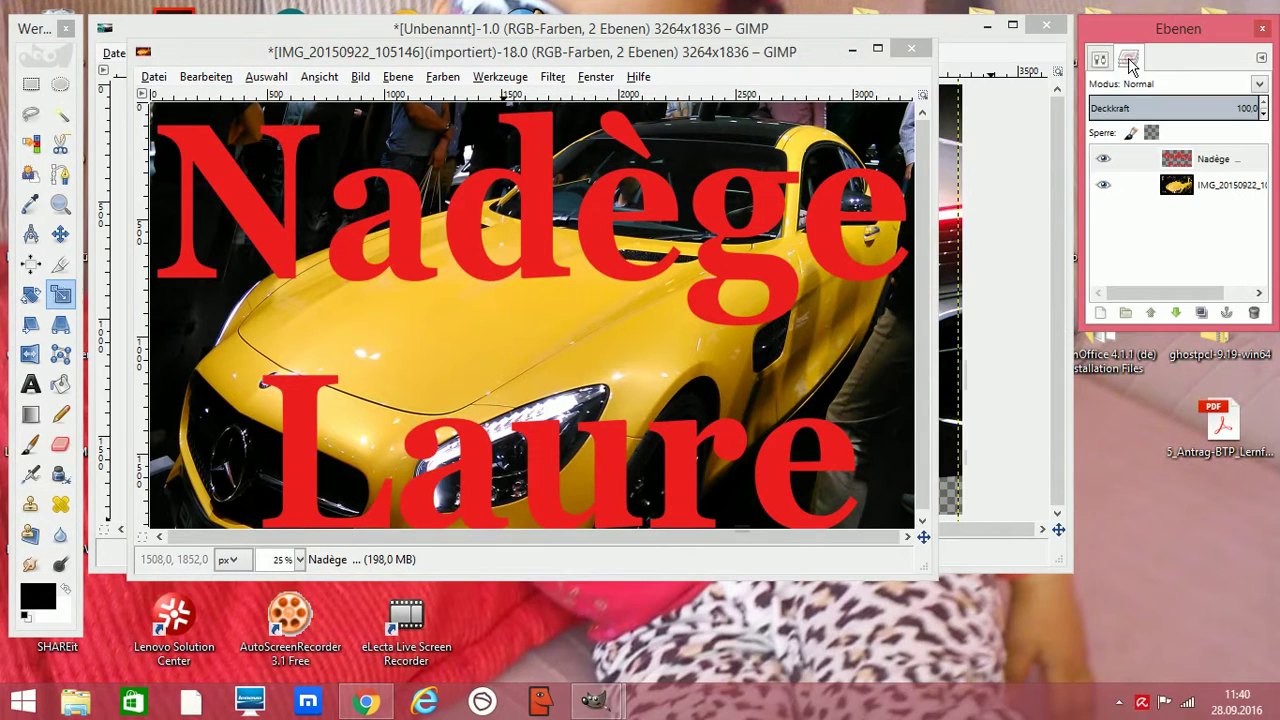
Set the text layer to Überlagern mode at 63% opacity, after trying Abwedeln.
click(1259, 84)
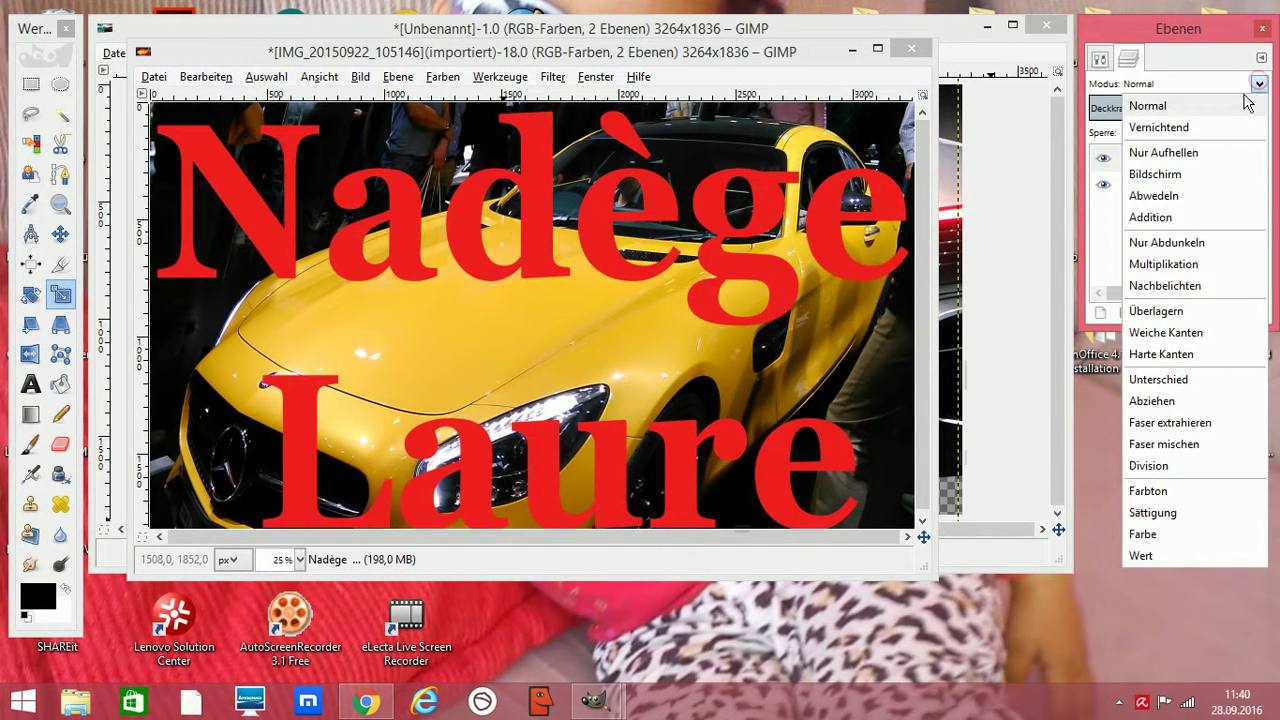
click(1179, 198)
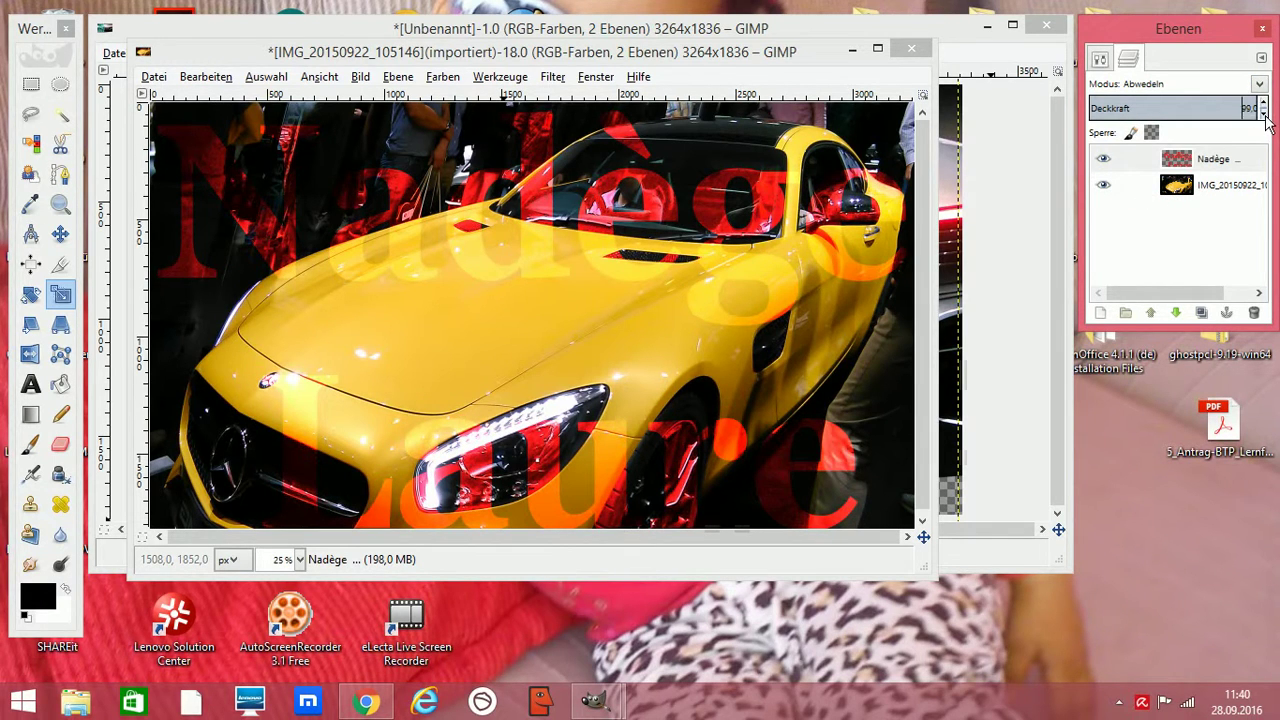
drag(1265, 115, 1262, 106)
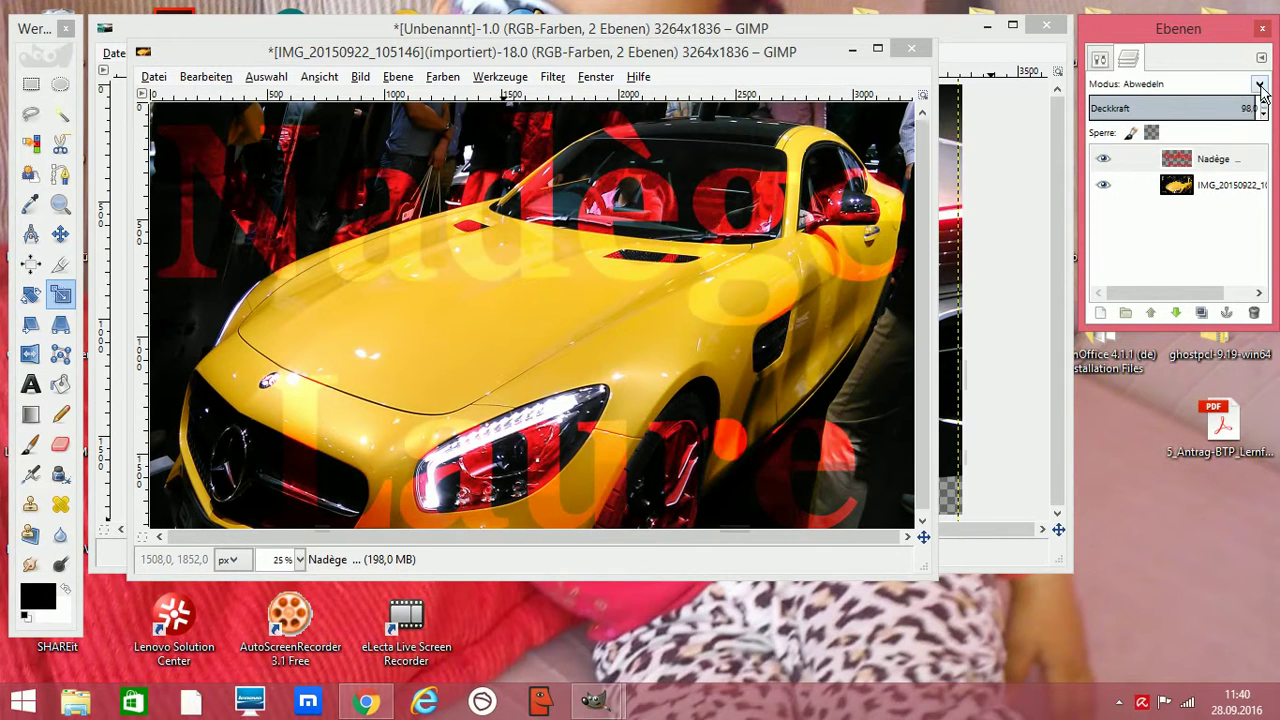
click(1260, 83)
click(1195, 311)
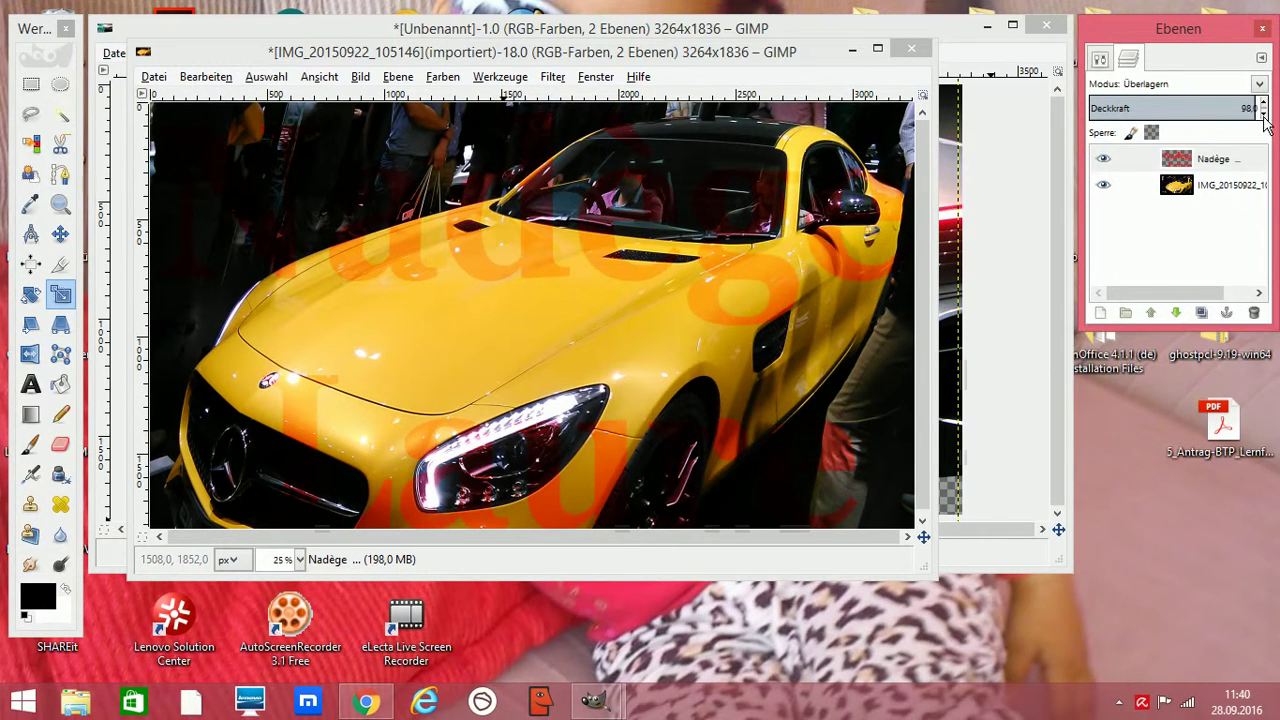
drag(1265, 118, 1265, 118)
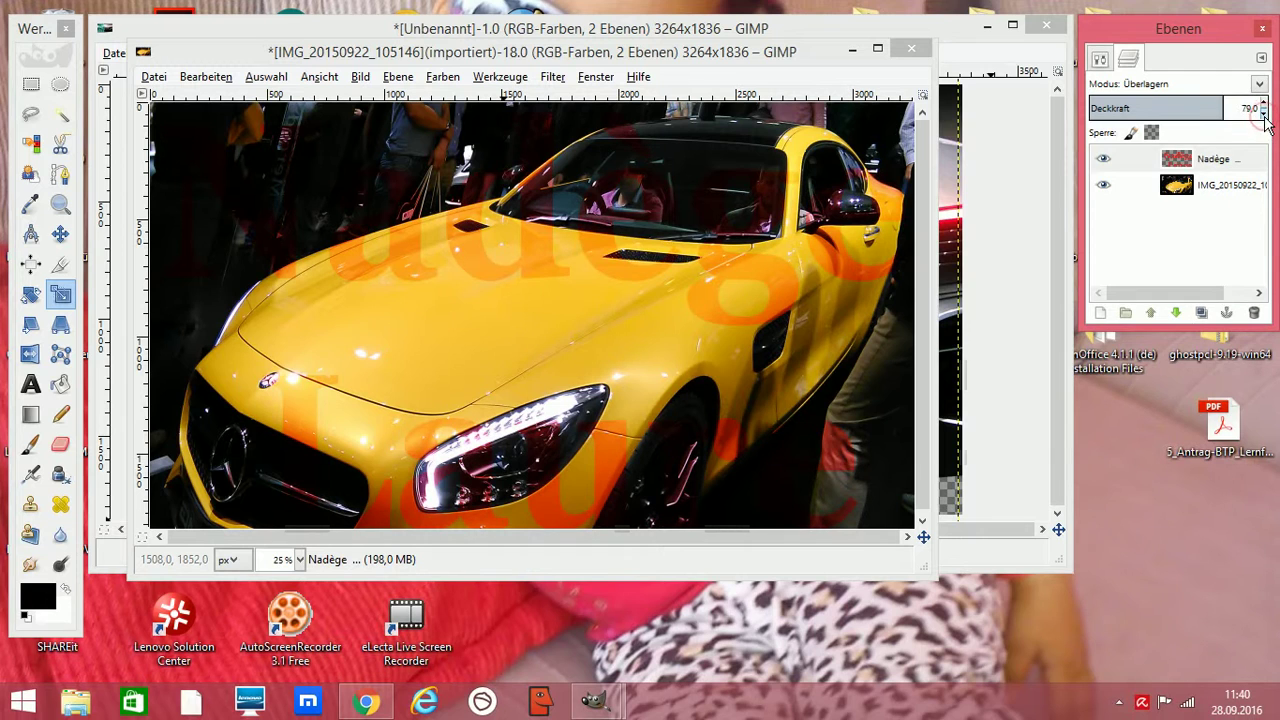
click(1177, 190)
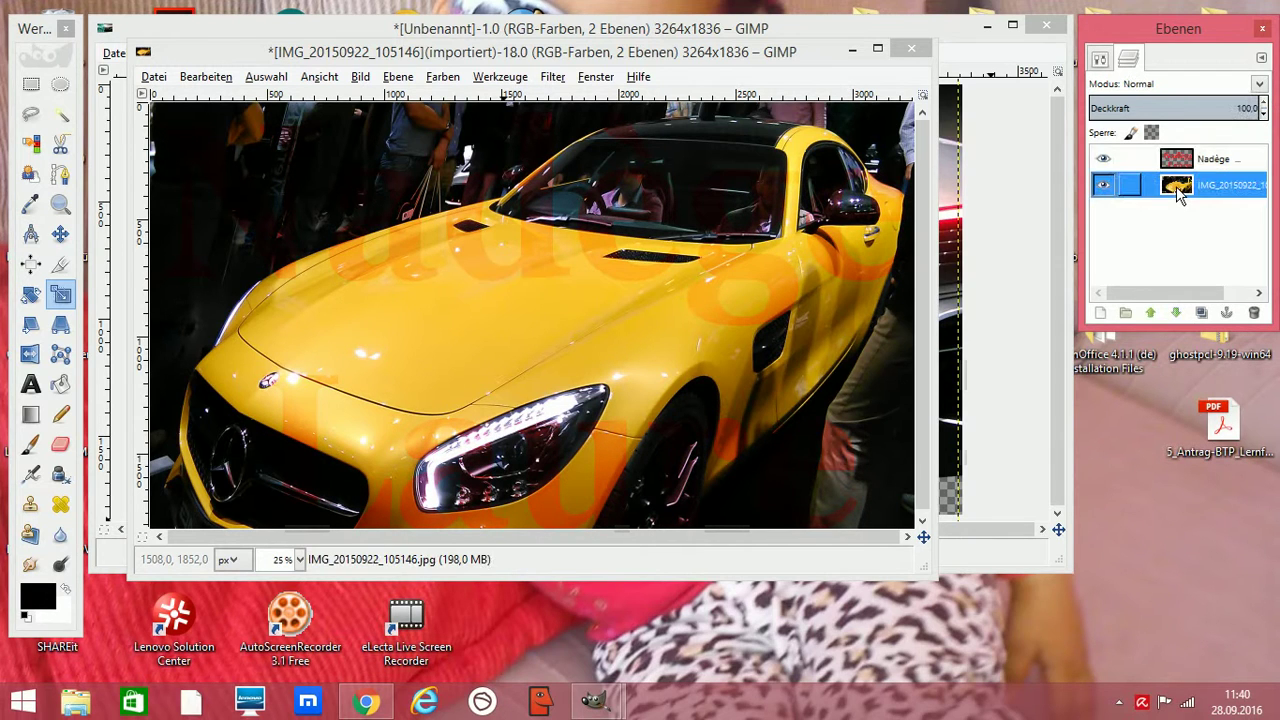
Try reordering the photo layer and 75% opacity, leaving it below the text at 100%.
click(1154, 314)
click(1176, 314)
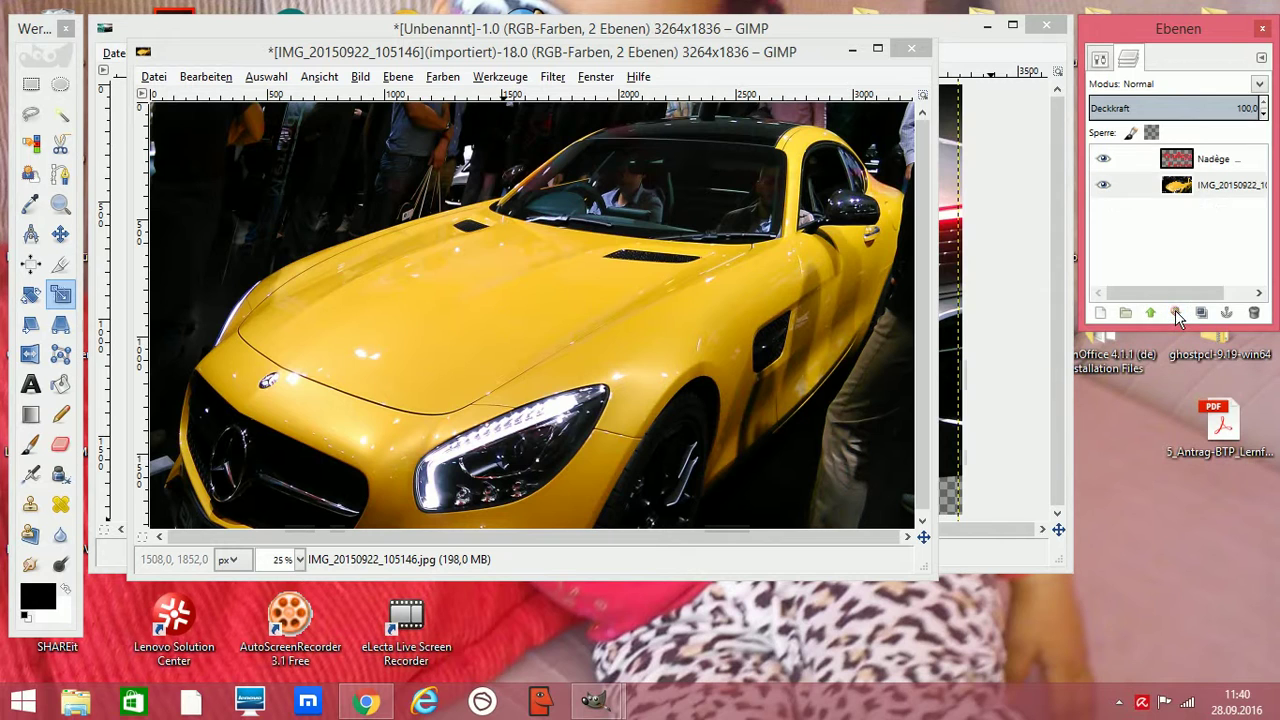
click(1263, 114)
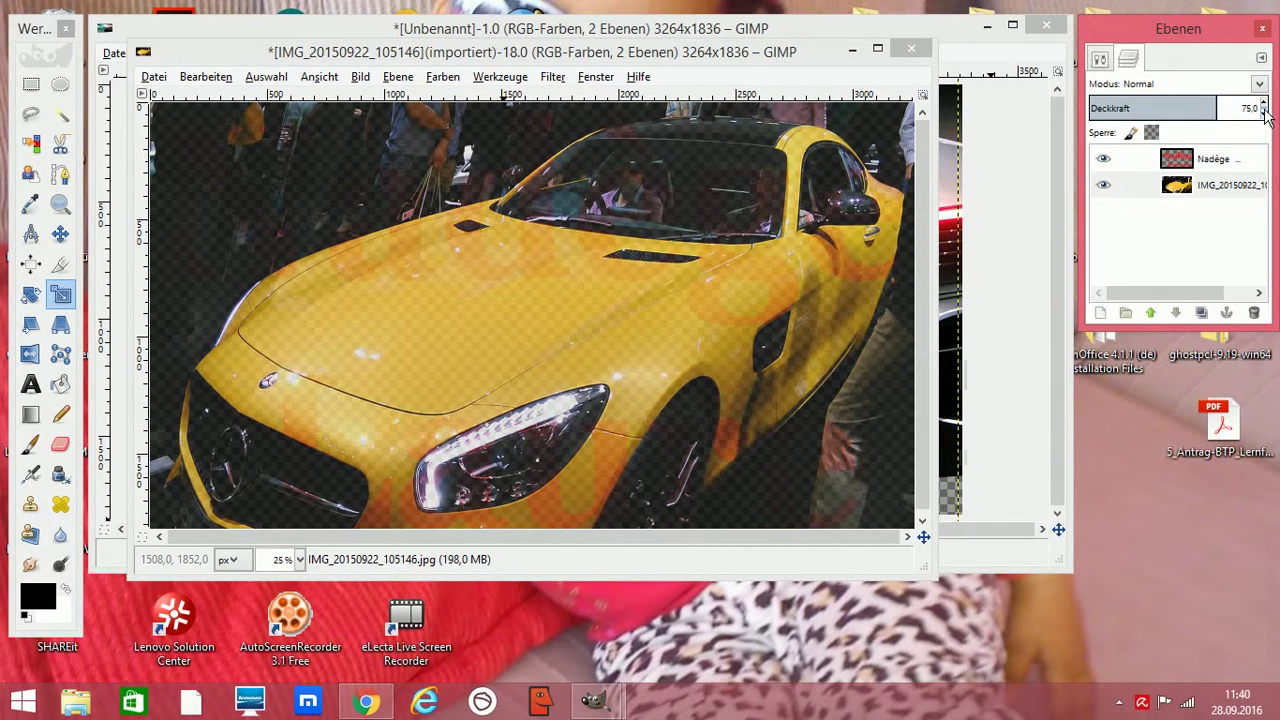
click(1263, 104)
Set the photo layer's blend mode to Division, after trying Nur Abdunkeln.
click(1259, 84)
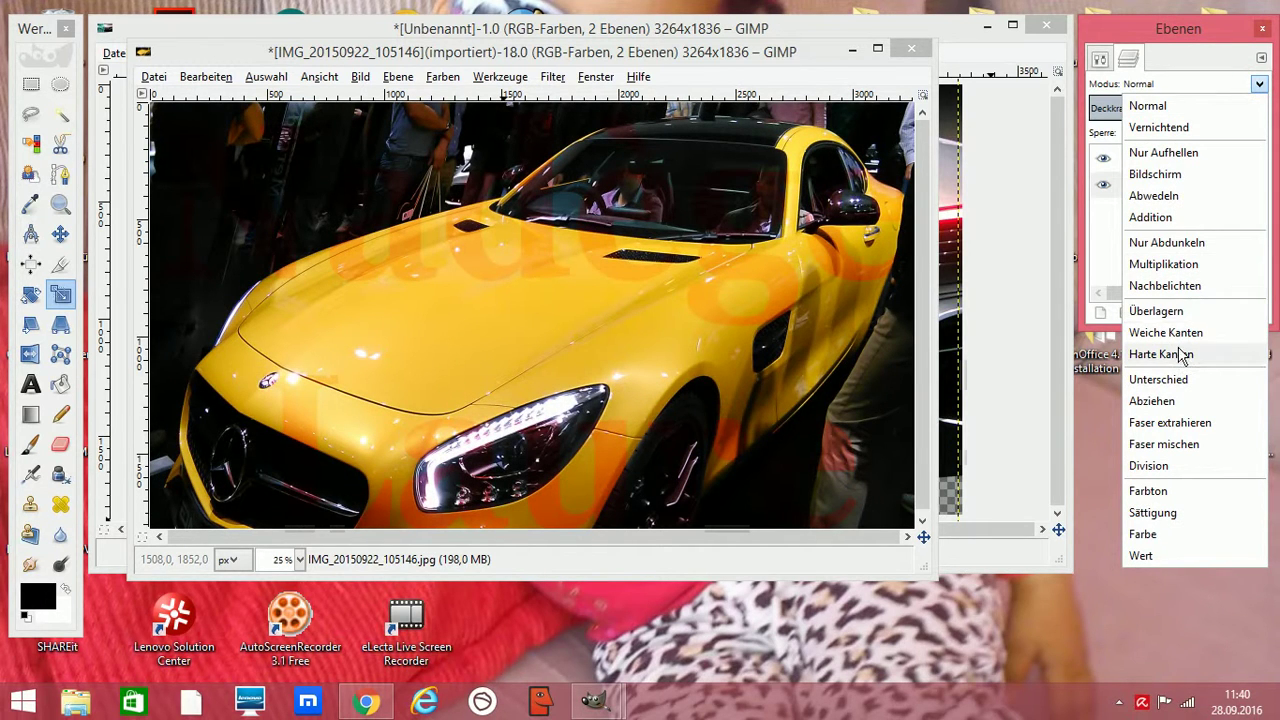
click(1176, 245)
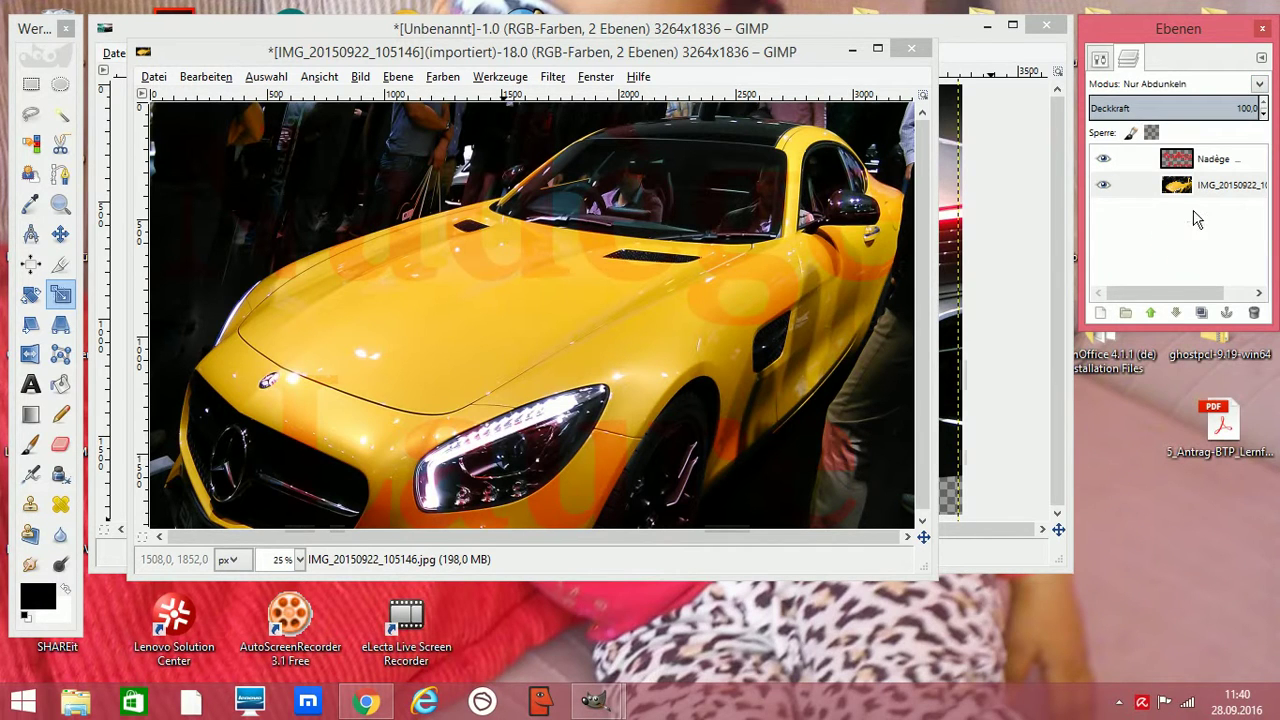
click(1260, 86)
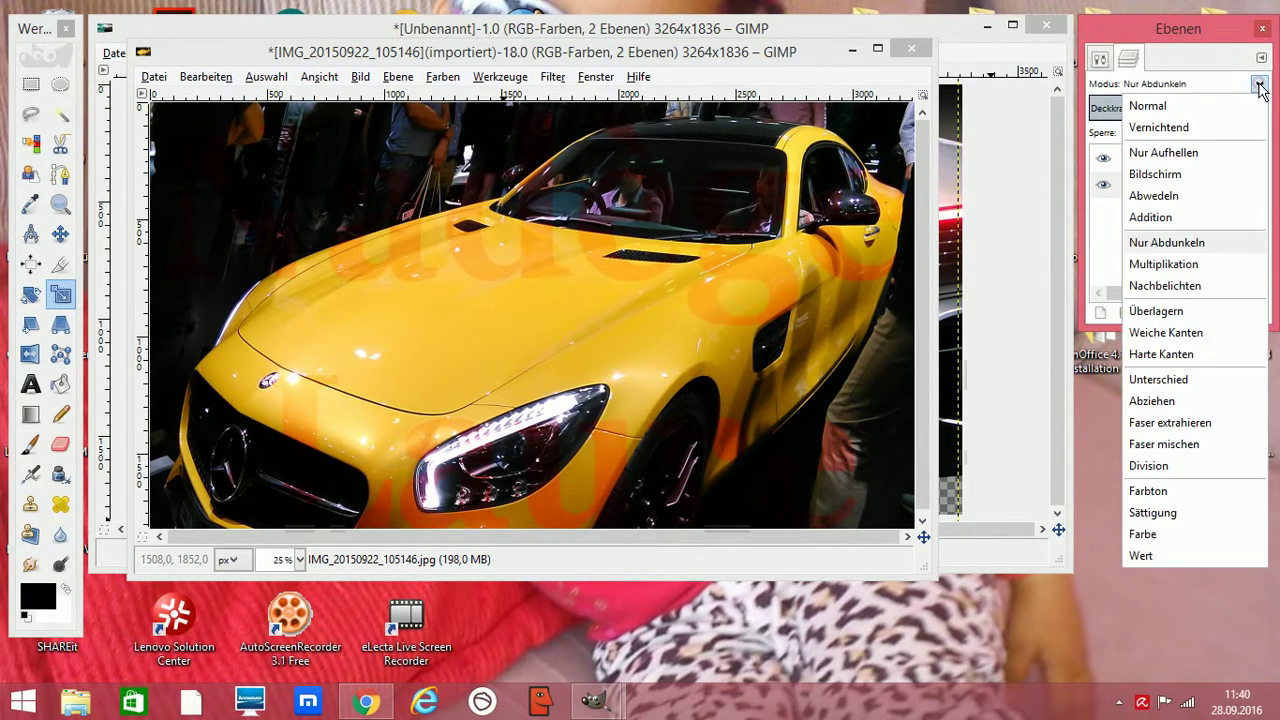
click(1164, 464)
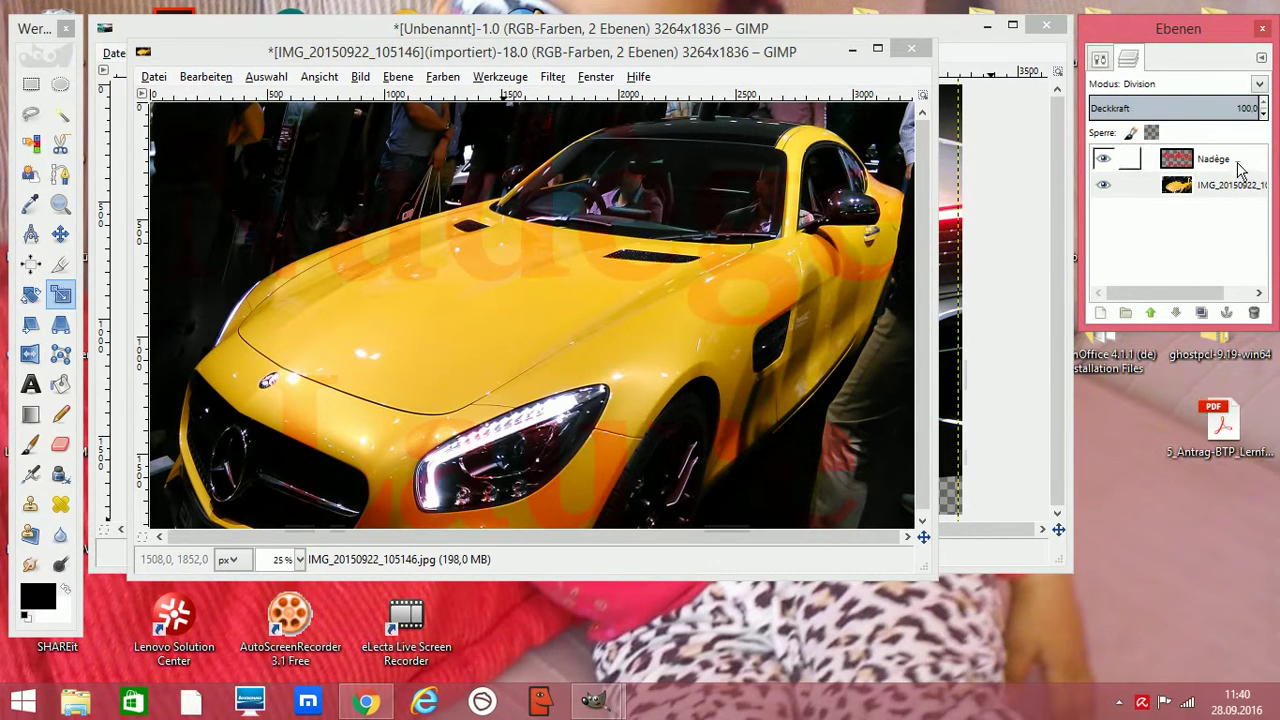
Set the Nadège text layer to Addition mode with 100% opacity.
click(1199, 162)
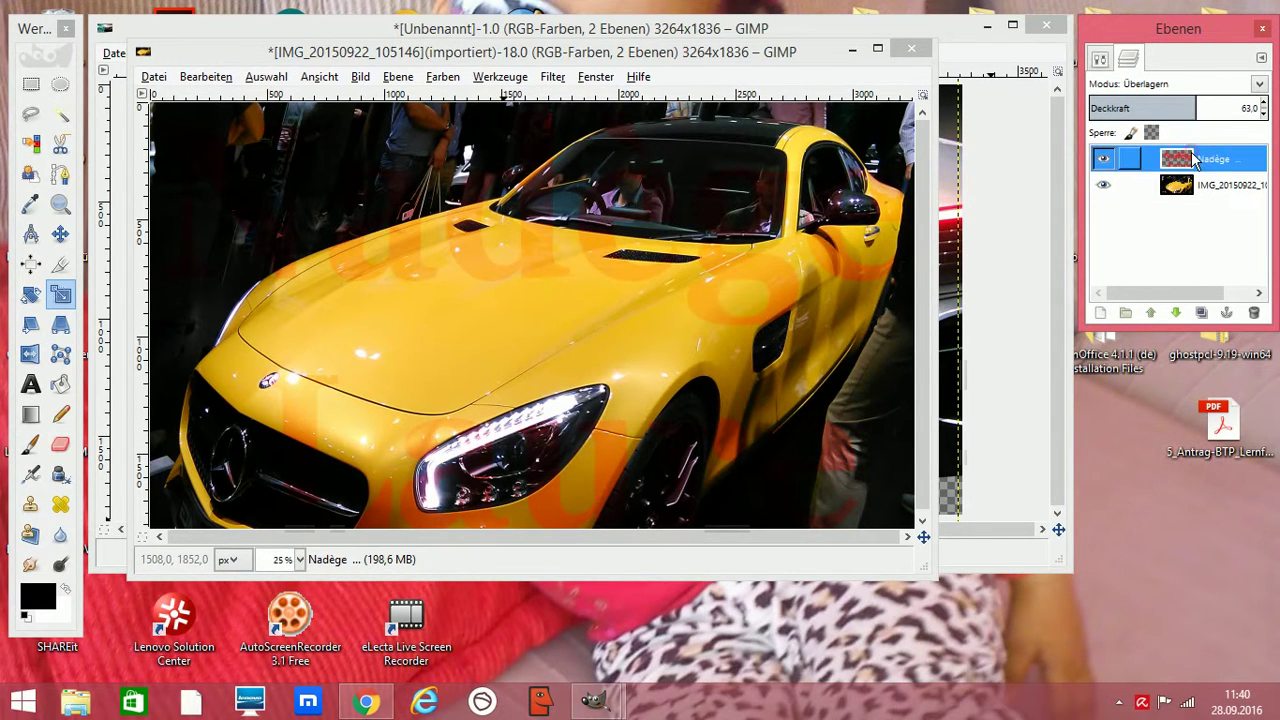
click(1259, 84)
click(1180, 217)
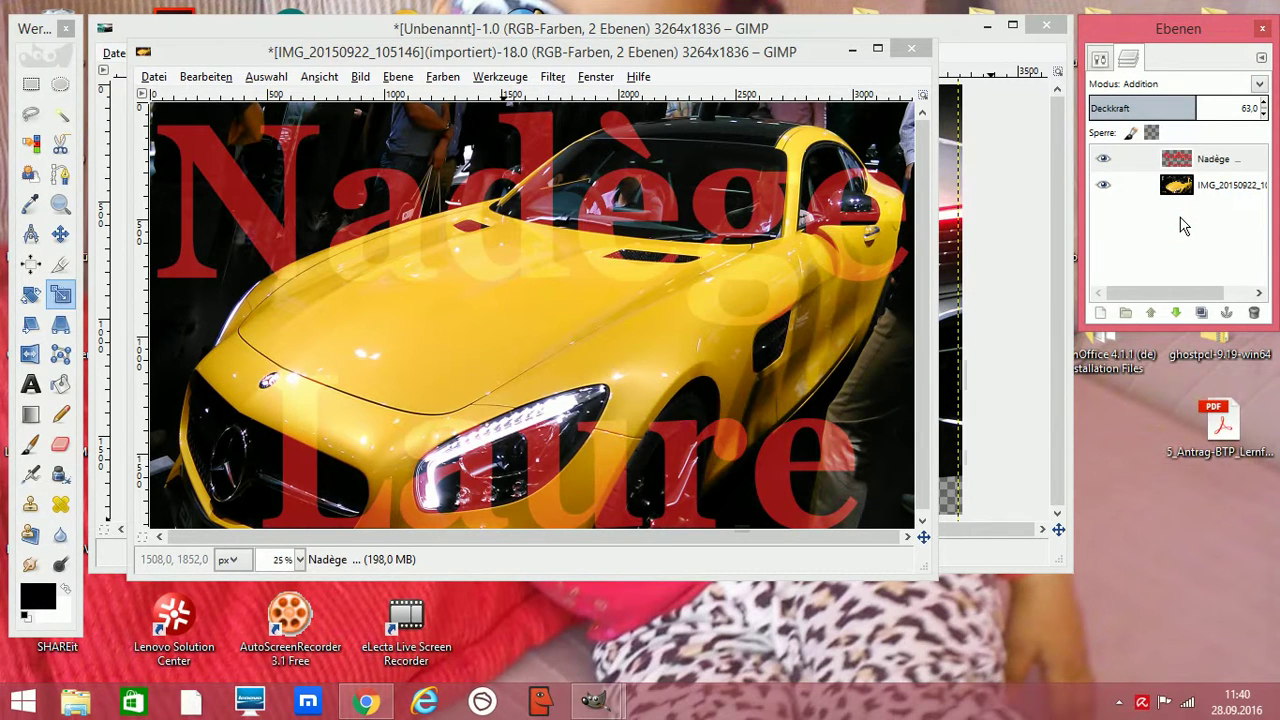
click(1263, 104)
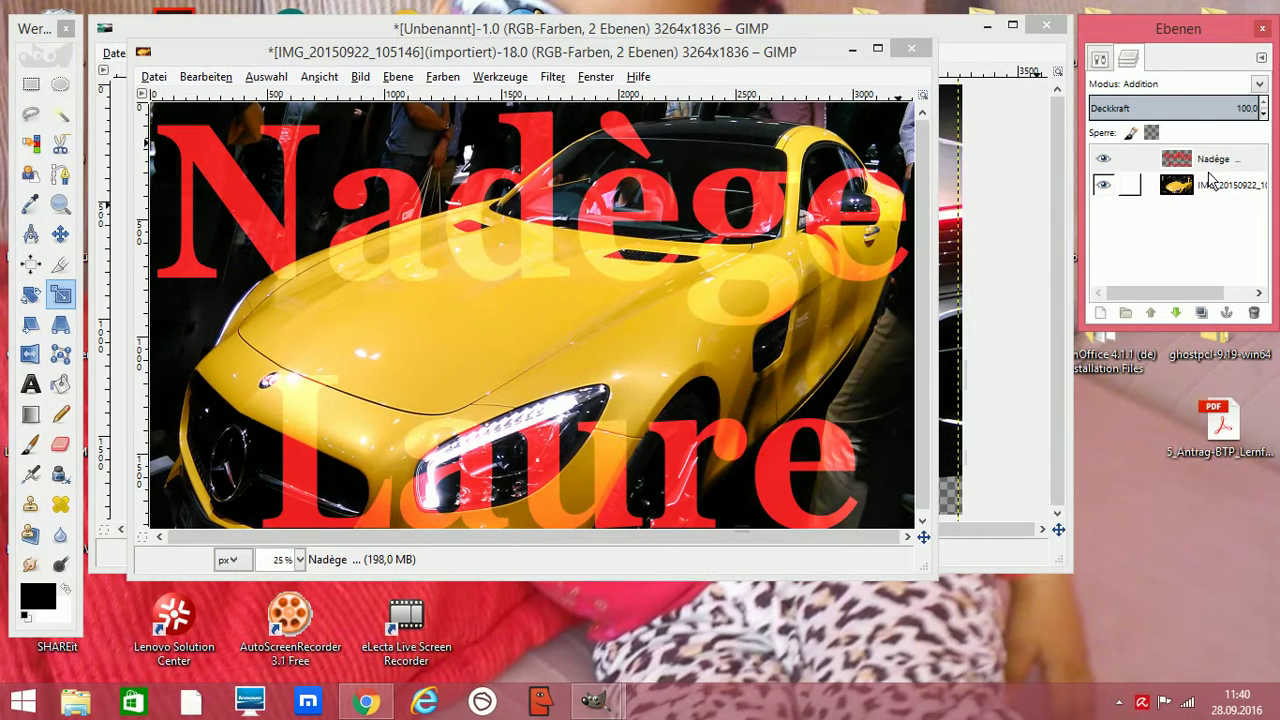
Try Überlagern on the text layer, then settle on Unterschied (Difference) mode.
click(1261, 88)
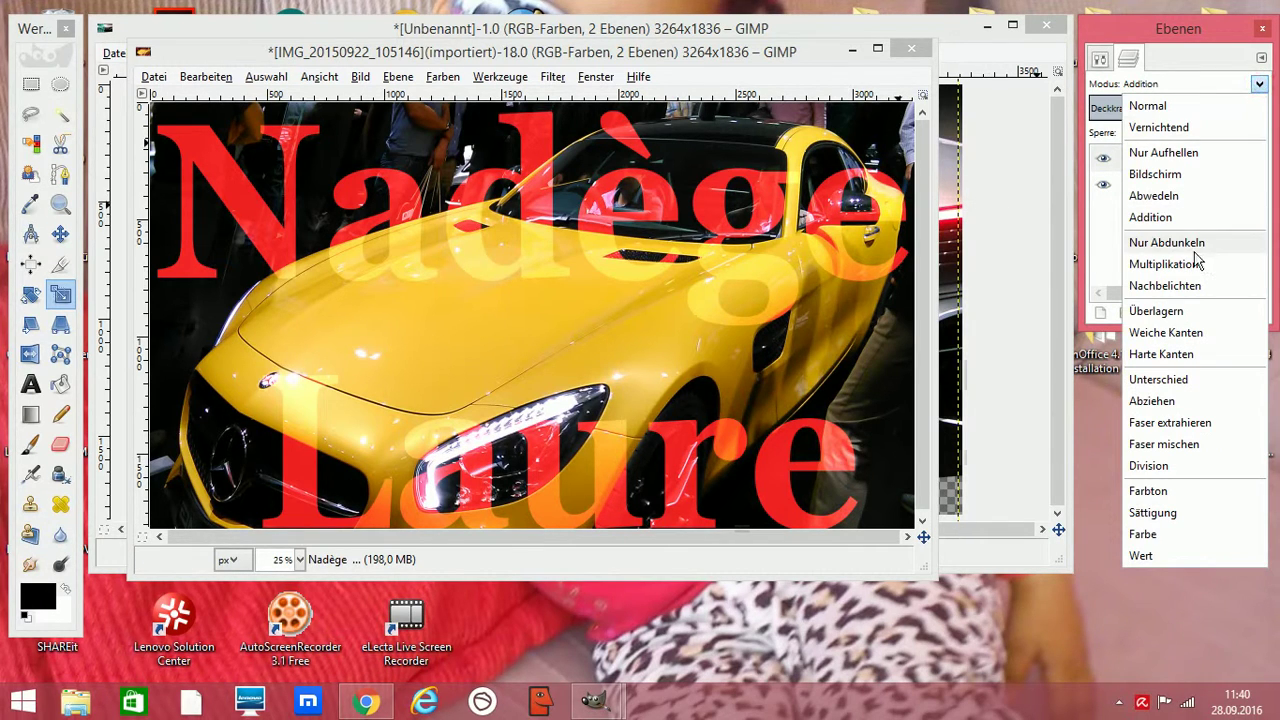
click(1177, 314)
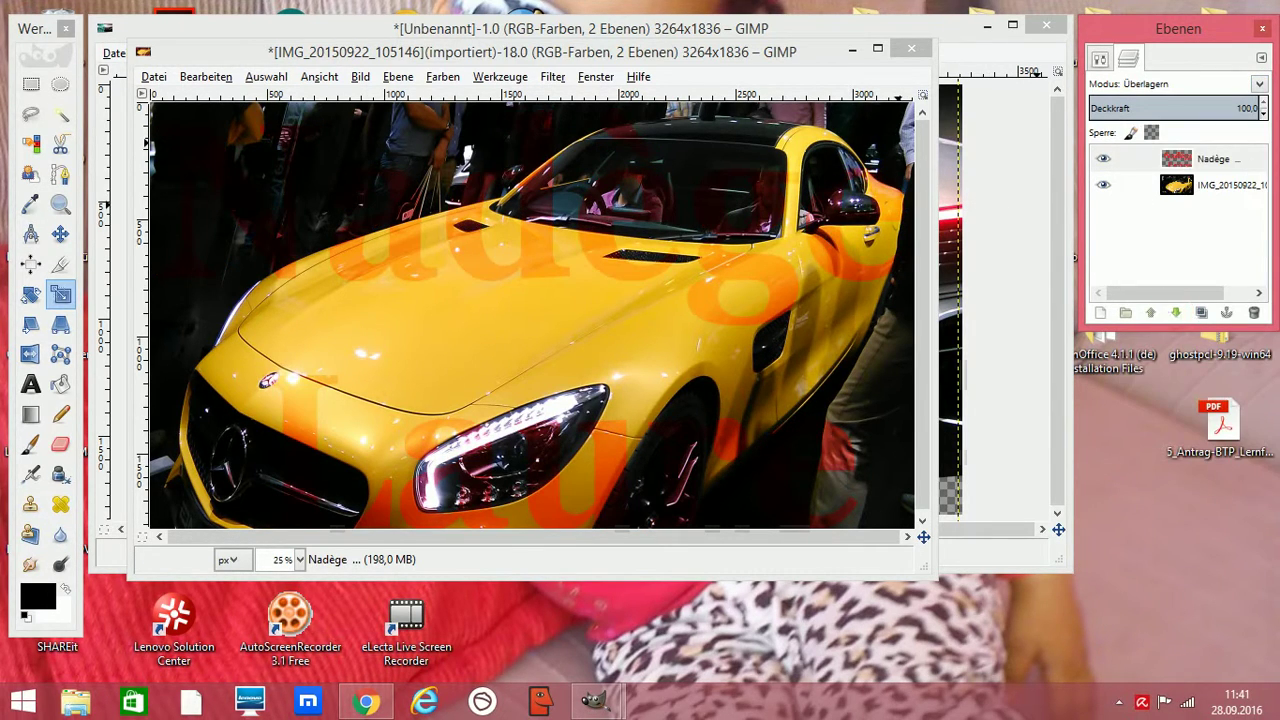
click(1259, 84)
click(1180, 379)
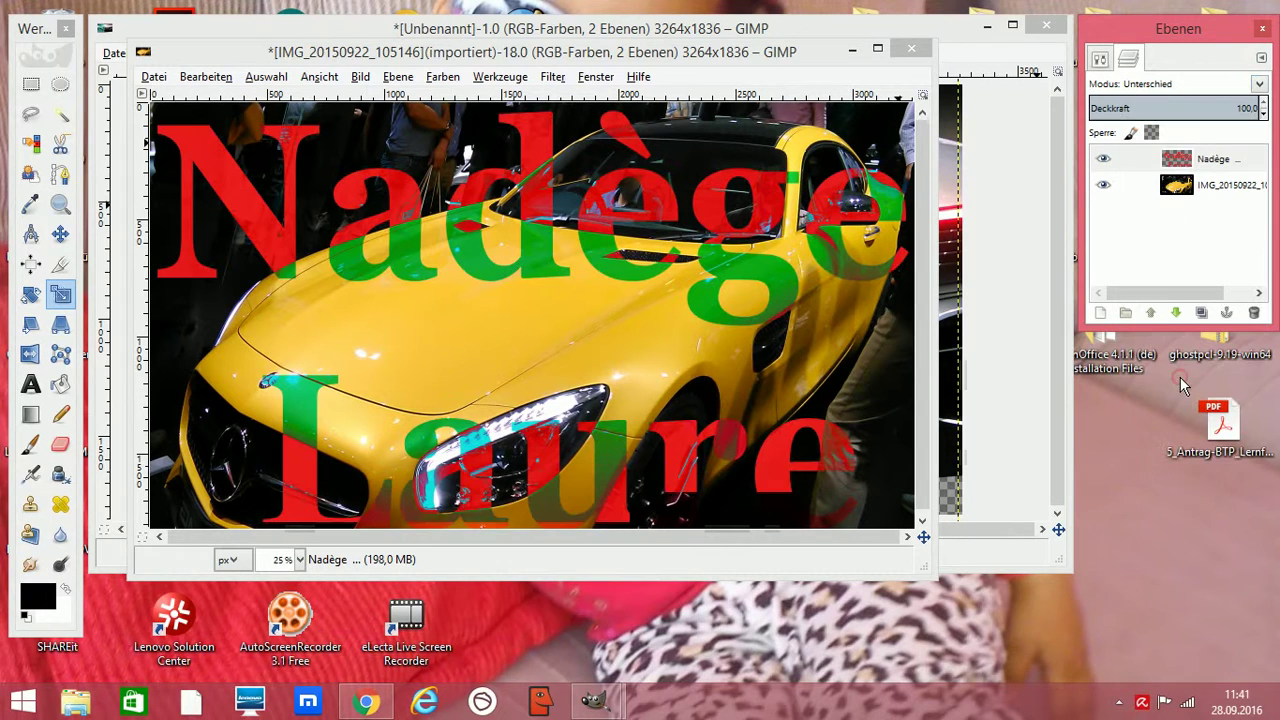